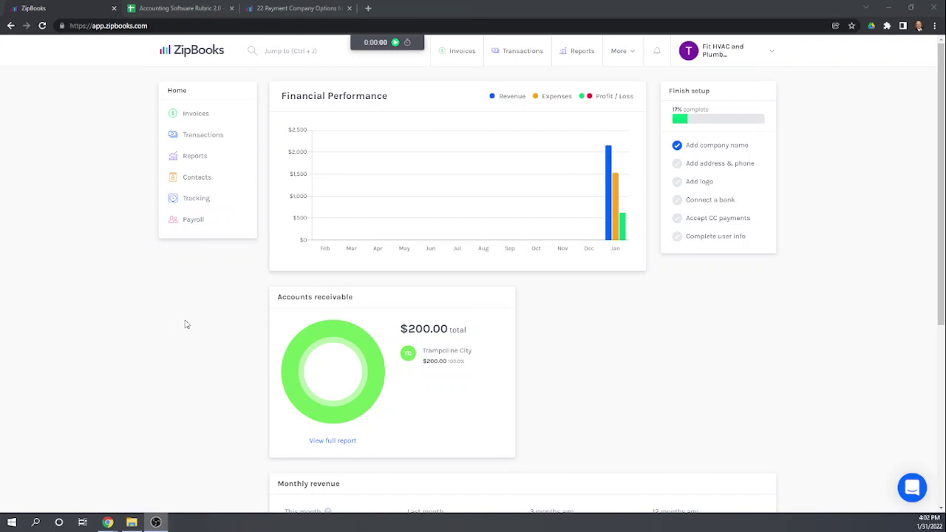
- Start a new tracking project named Kitchen Remodel and assign it to the contact Family Bowling
click(197, 199)
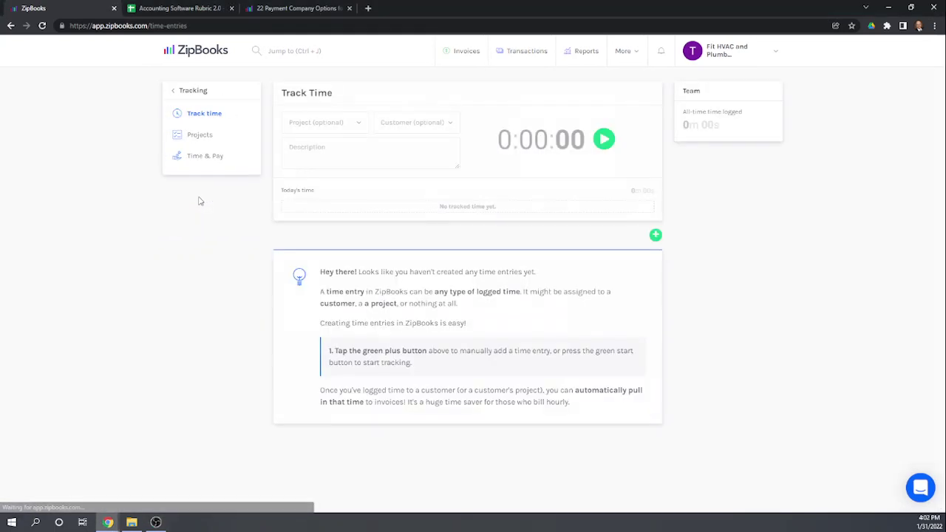
click(198, 135)
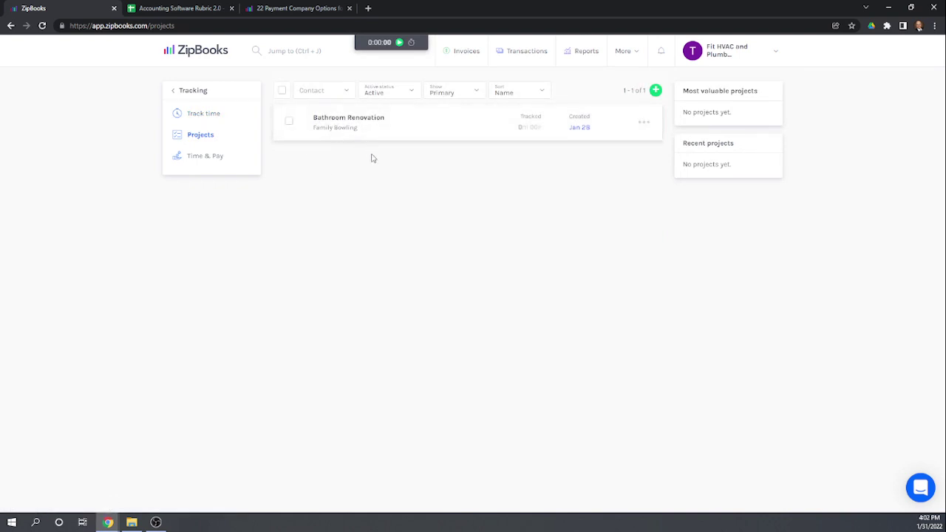
click(656, 91)
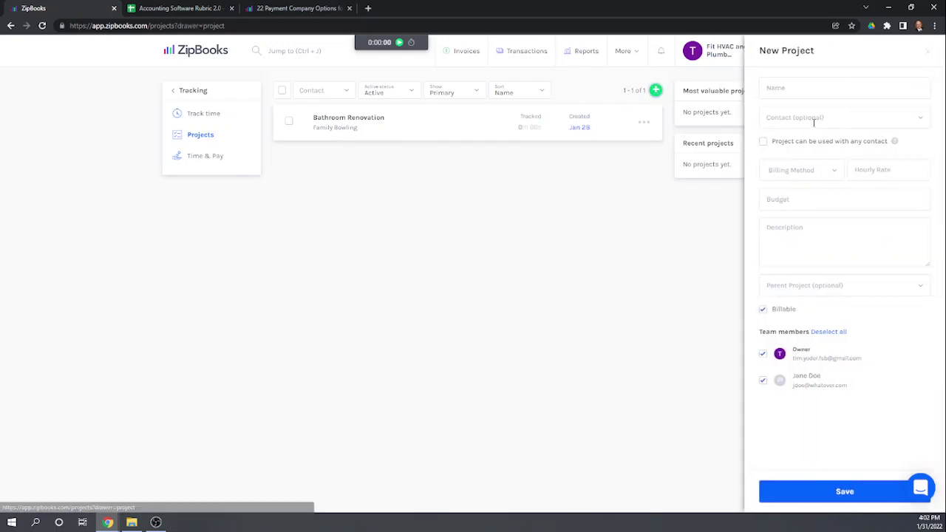
click(789, 88)
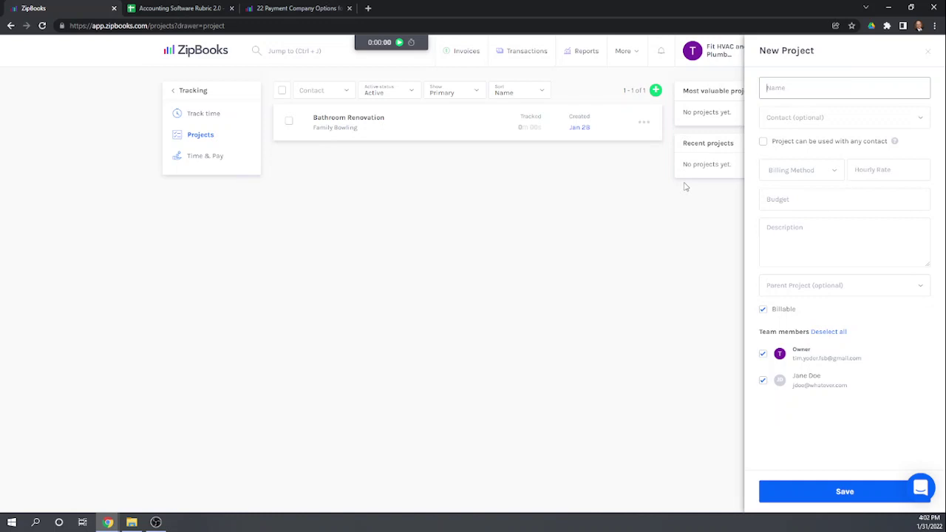
text(Kitchen Remodel)
click(797, 117)
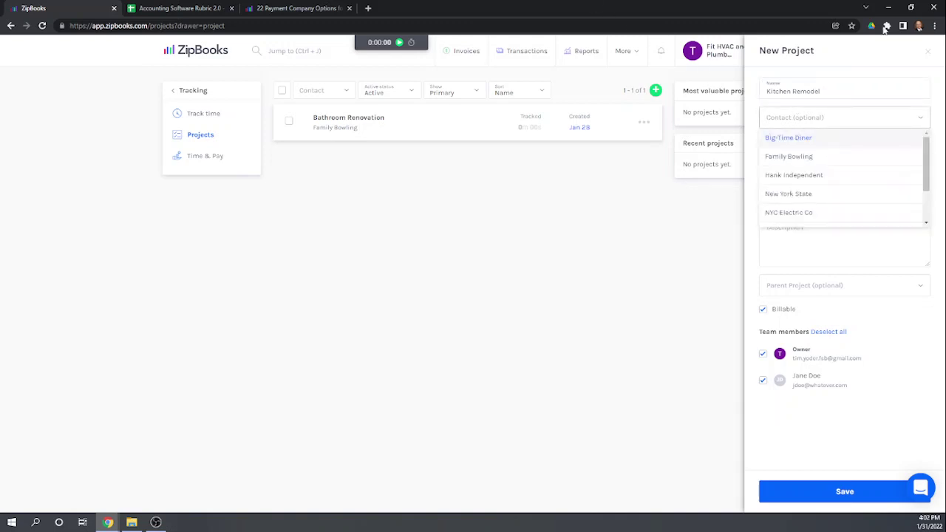
click(813, 157)
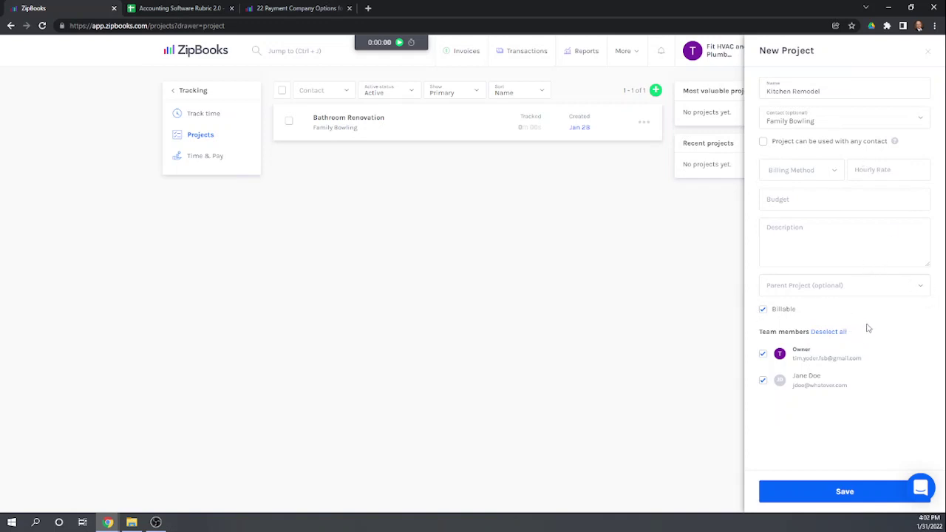
- Set the project's billing method to Flat Amount with an amount of 1050 and save the project
click(835, 175)
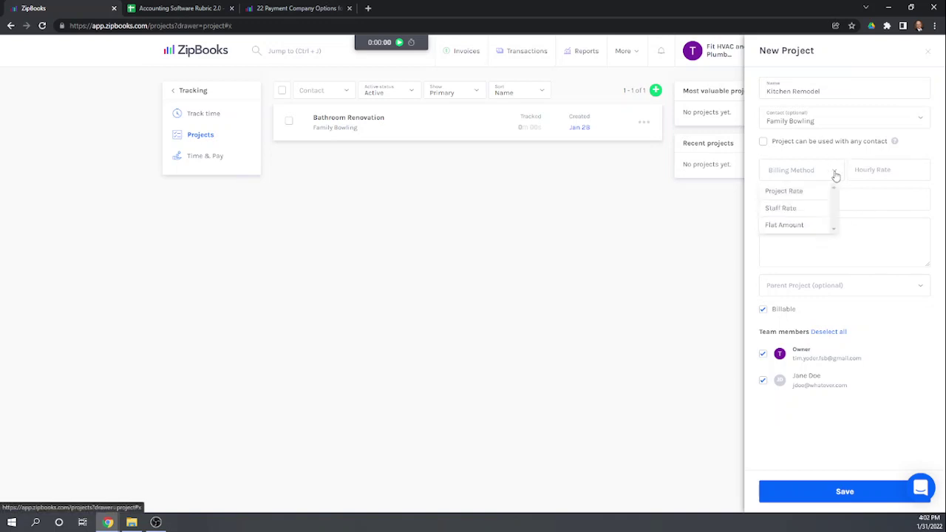
click(788, 228)
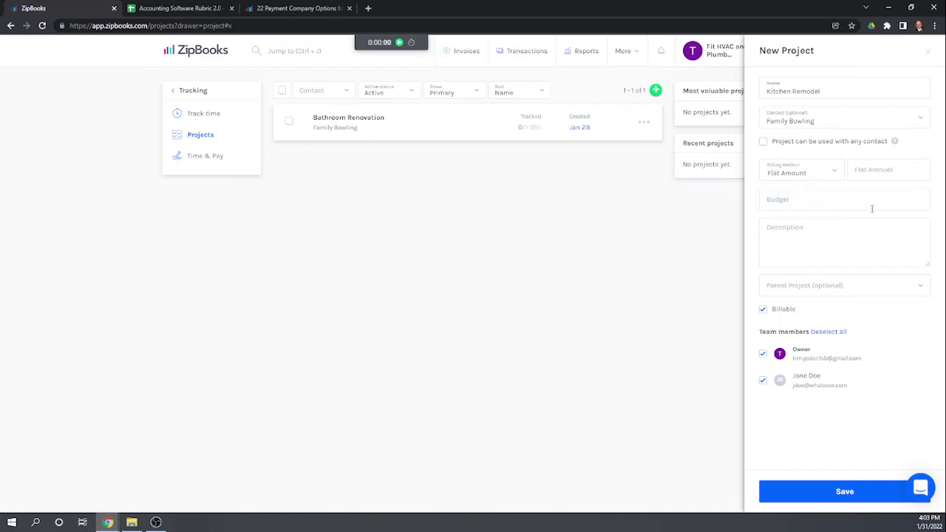
click(882, 169)
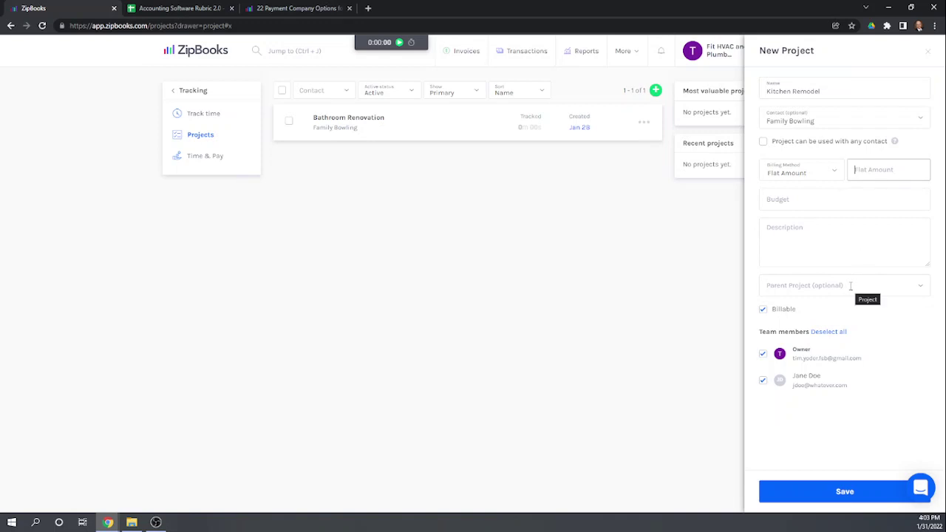
text(1050)
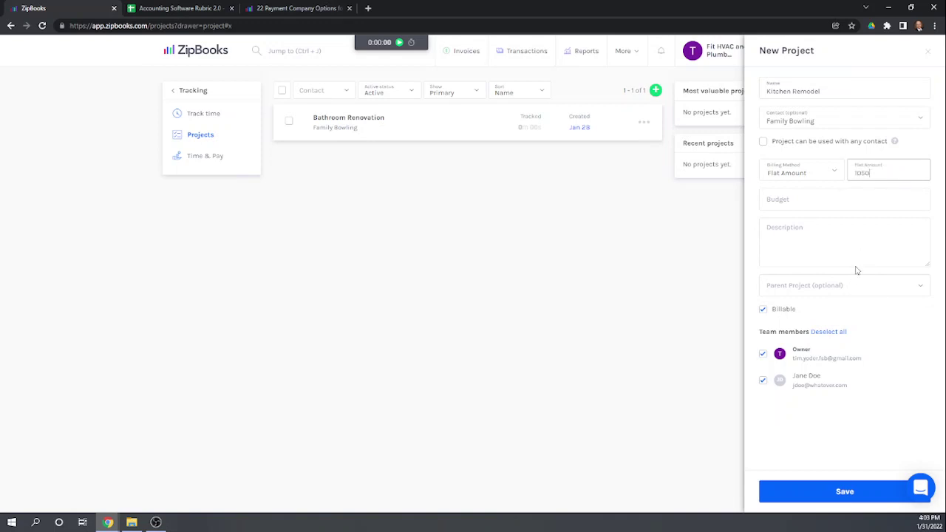
click(853, 247)
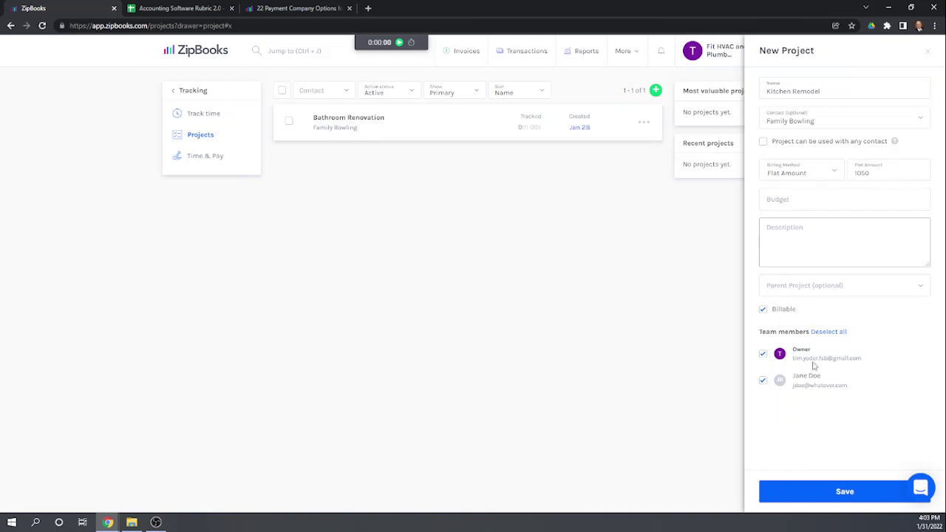
click(850, 500)
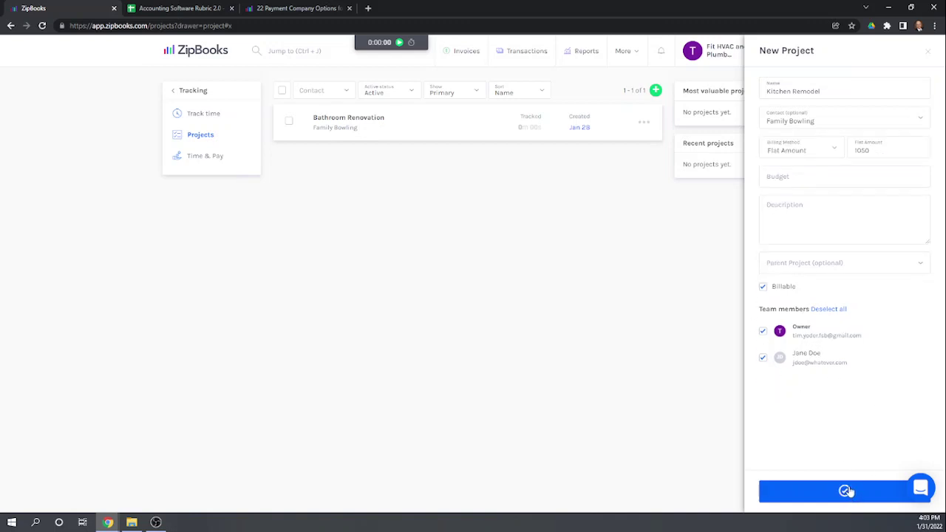
- Go to the estimates area under invoicing and start a new blank estimate
click(183, 94)
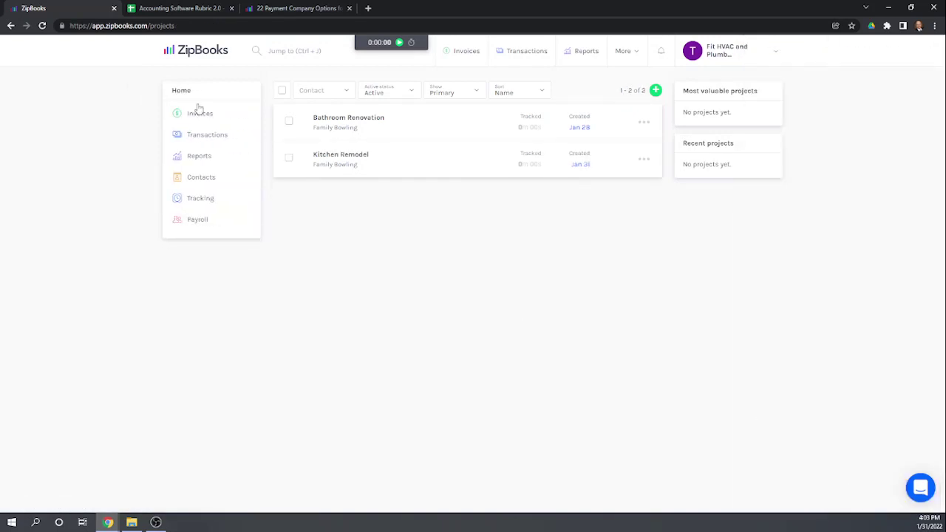
click(199, 115)
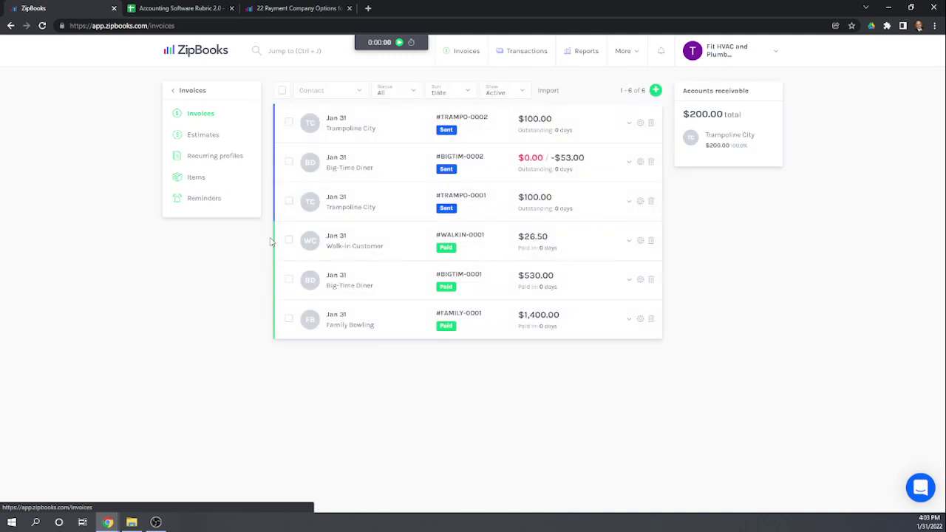
click(193, 138)
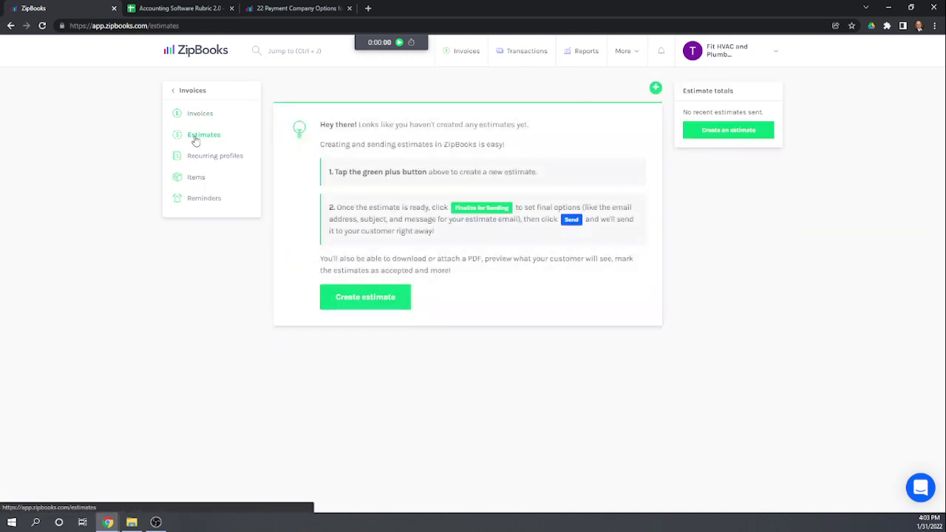
click(656, 90)
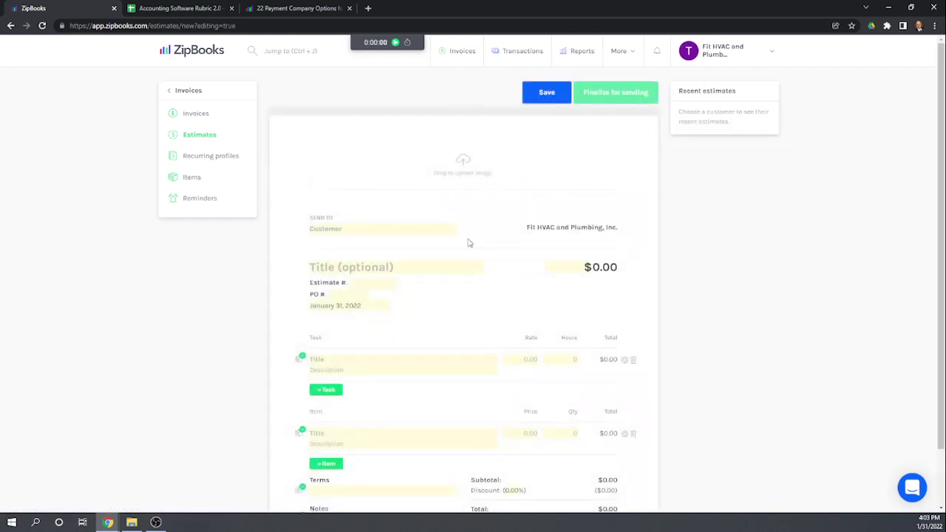
scroll(564, 198, down, 2)
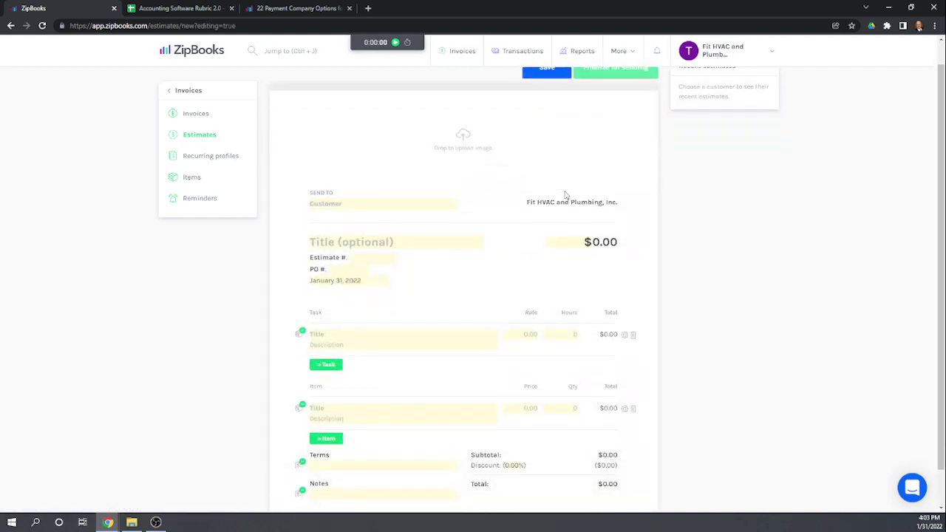
scroll(519, 258, up, 2)
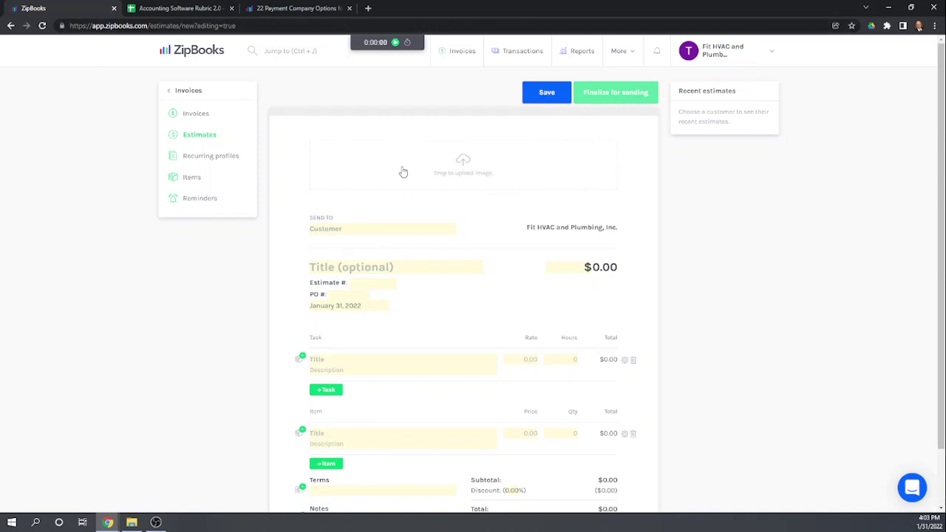
- Address the estimate to the customer Family Bowling and title it Kitchen Remodel
click(347, 228)
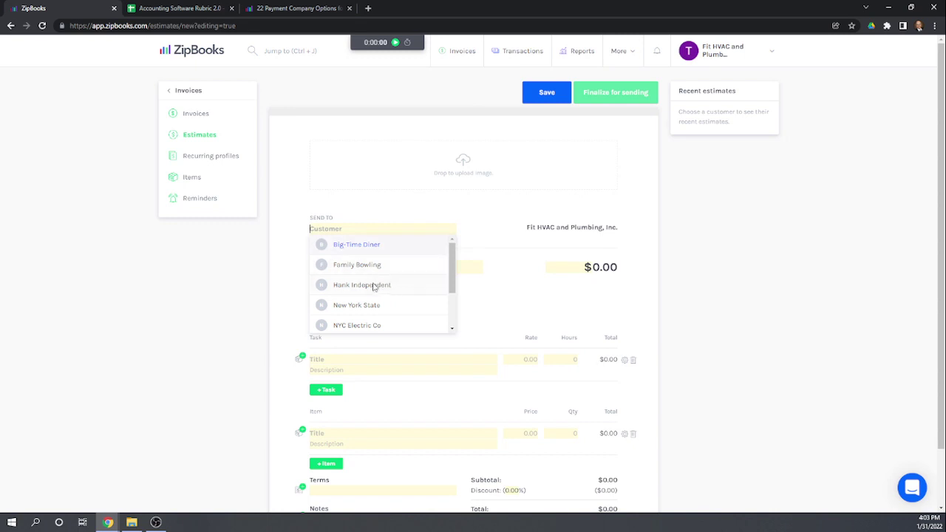
click(355, 266)
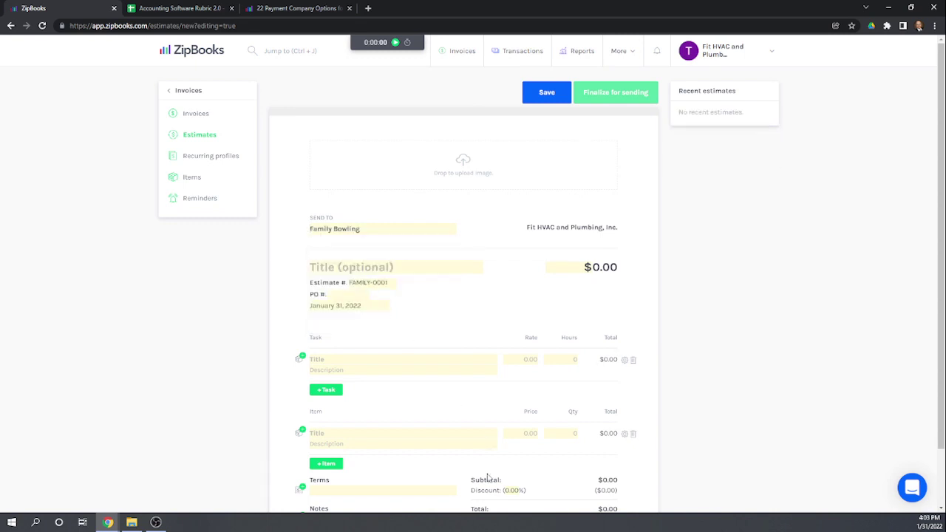
click(326, 269)
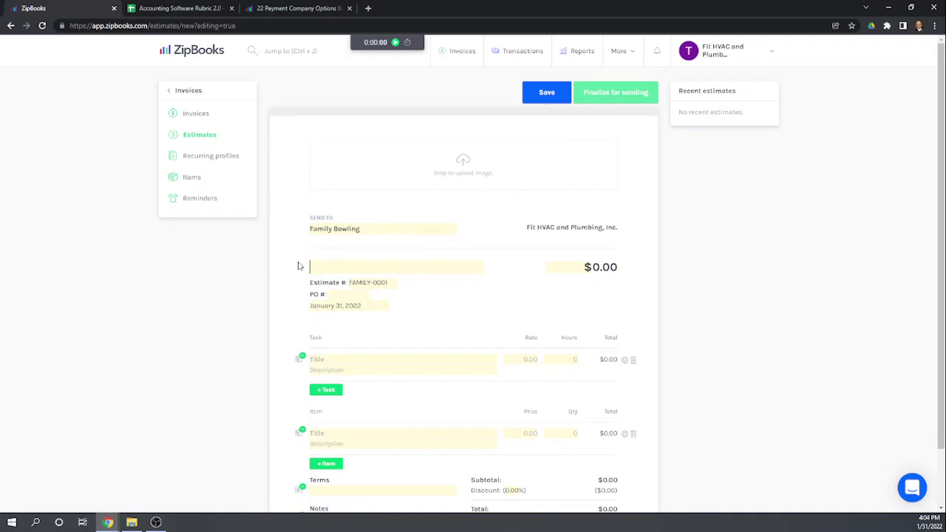
text(Kitchen Remodel)
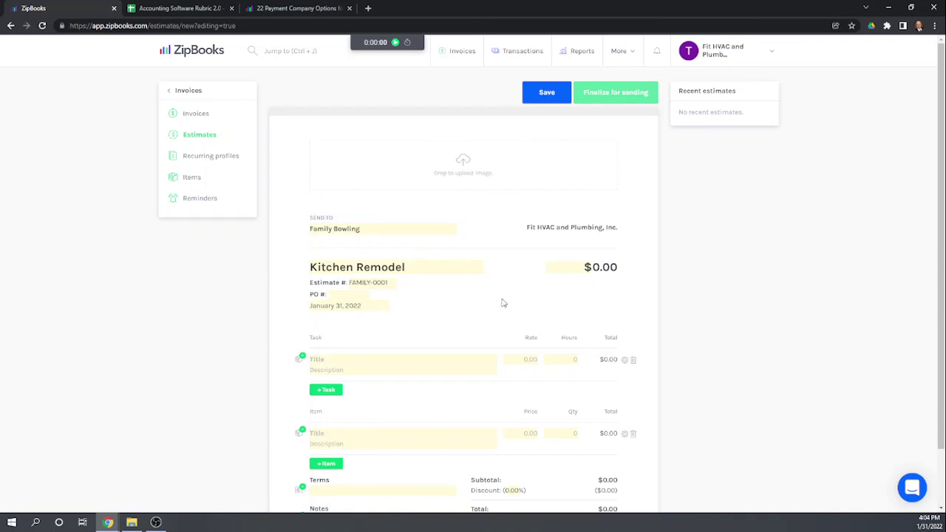
- Add the item Contract Labor Billed to the estimate with a quantity of 10
scroll(503, 303, down, 2)
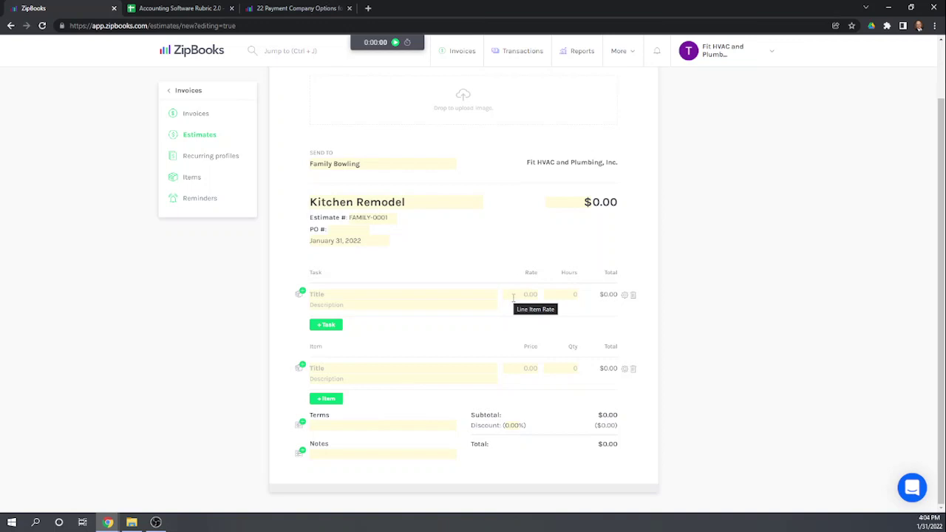
click(337, 370)
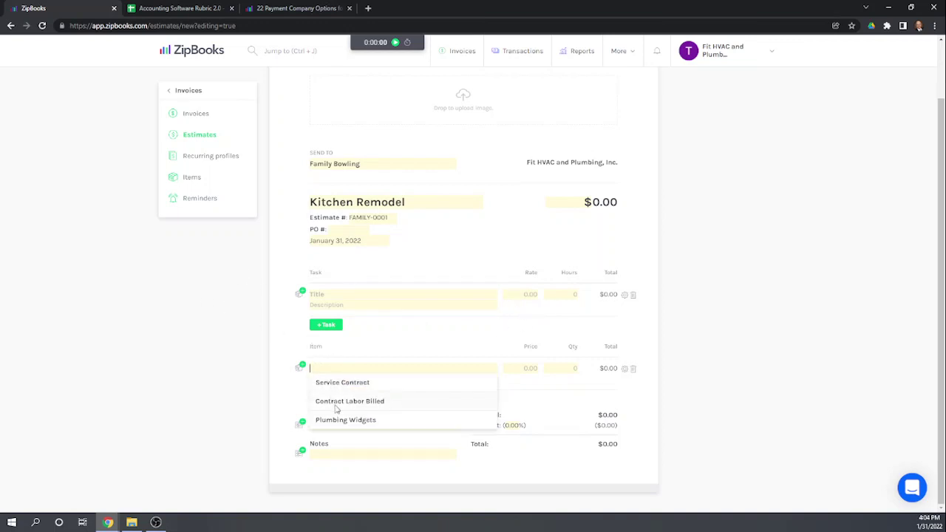
click(336, 404)
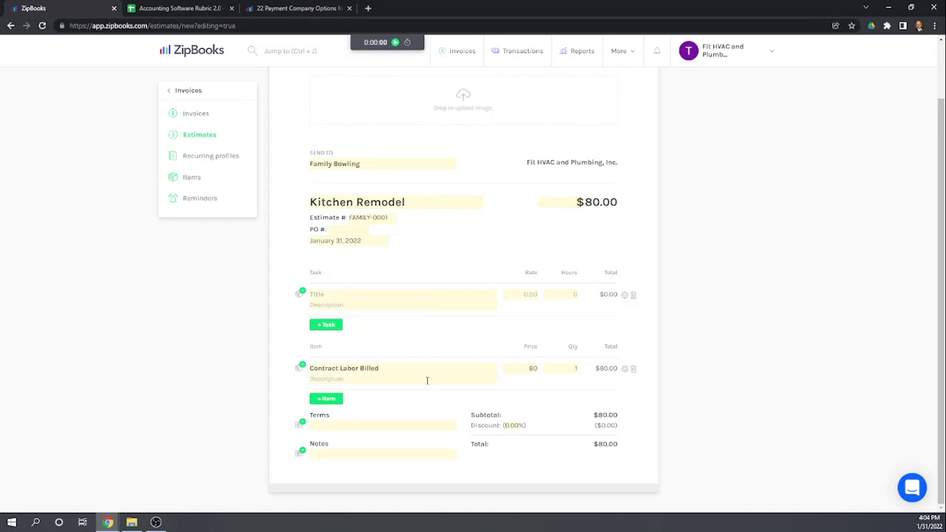
double_click(573, 368)
text(10)
- Add a second item line for Plumbing Widgets with a quantity of 10
click(326, 399)
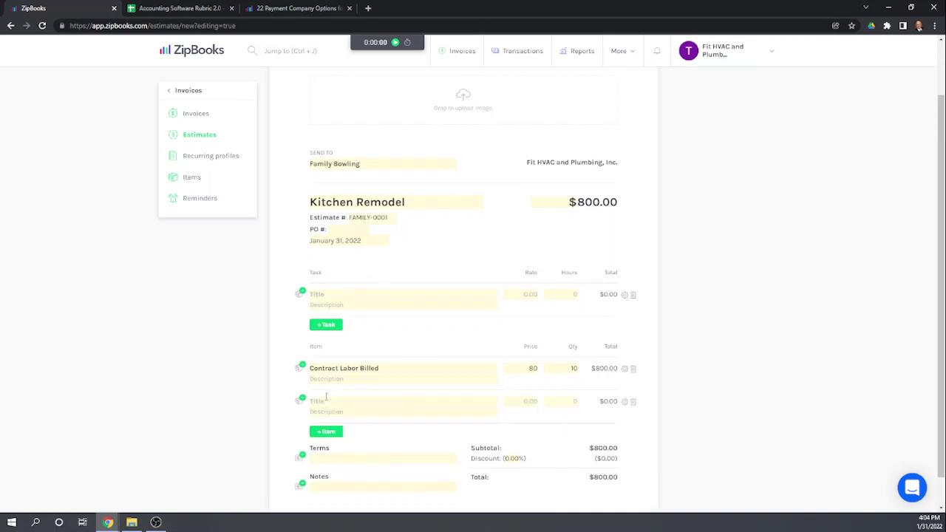
click(326, 400)
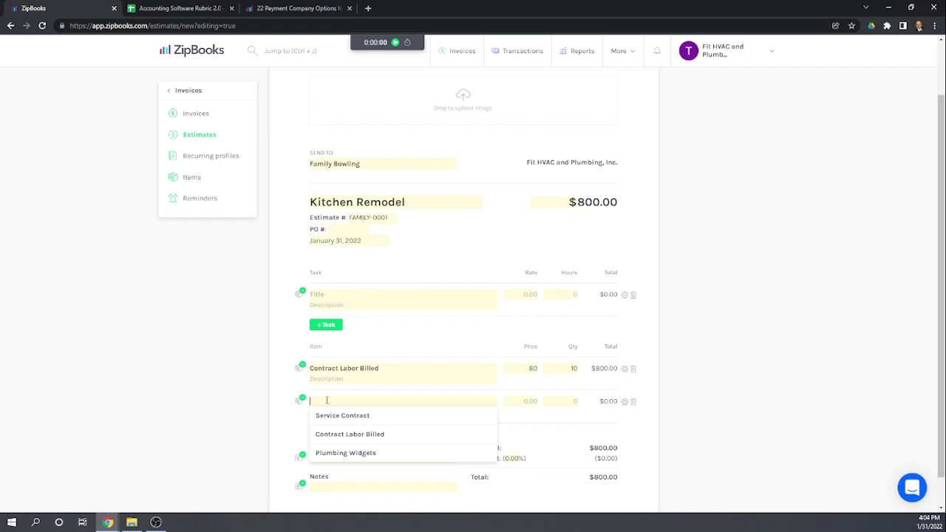
click(344, 455)
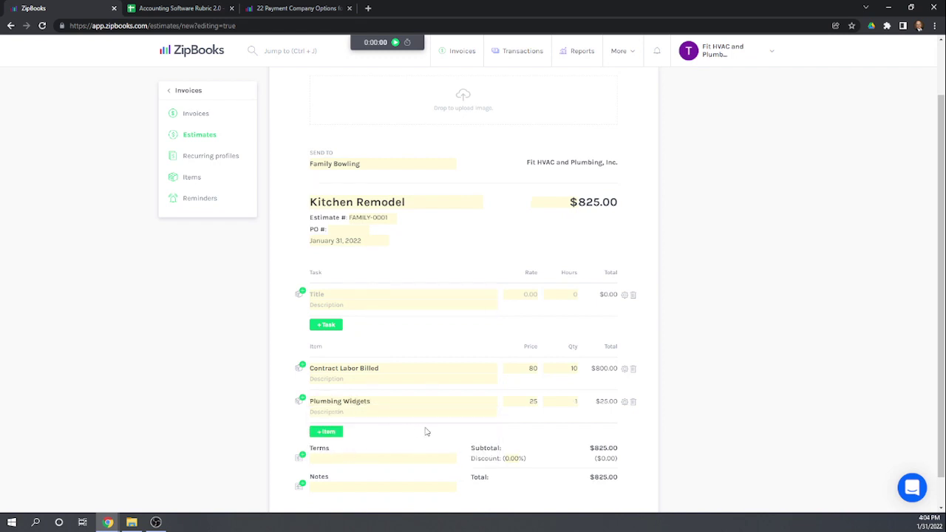
click(577, 401)
text(0)
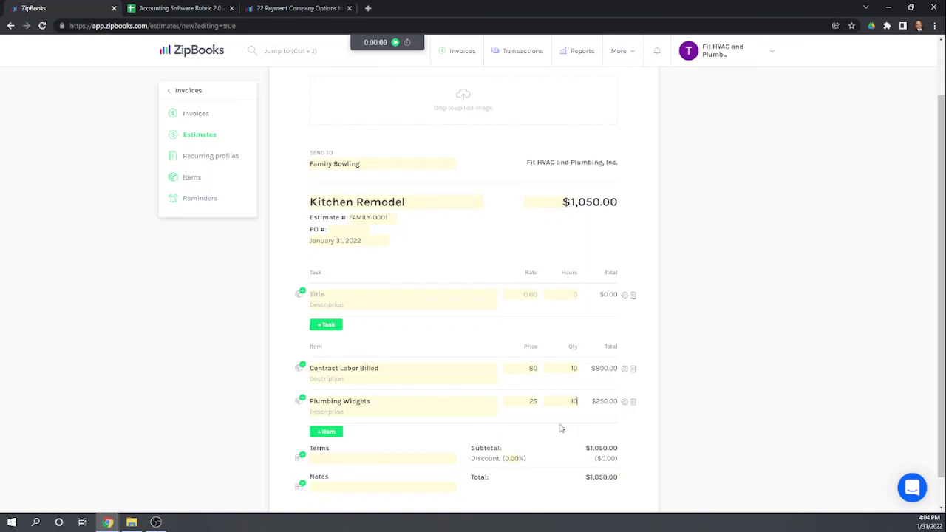
- Review the completed Kitchen Remodel estimate and save it without finalizing it for sending
scroll(646, 448, down, 1)
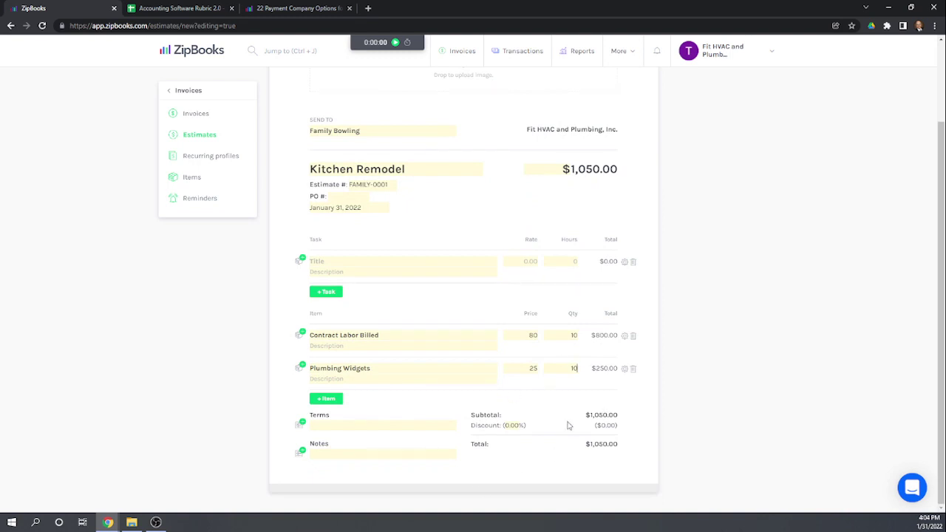
scroll(571, 418, up, 3)
scroll(574, 419, down, 3)
scroll(540, 421, up, 3)
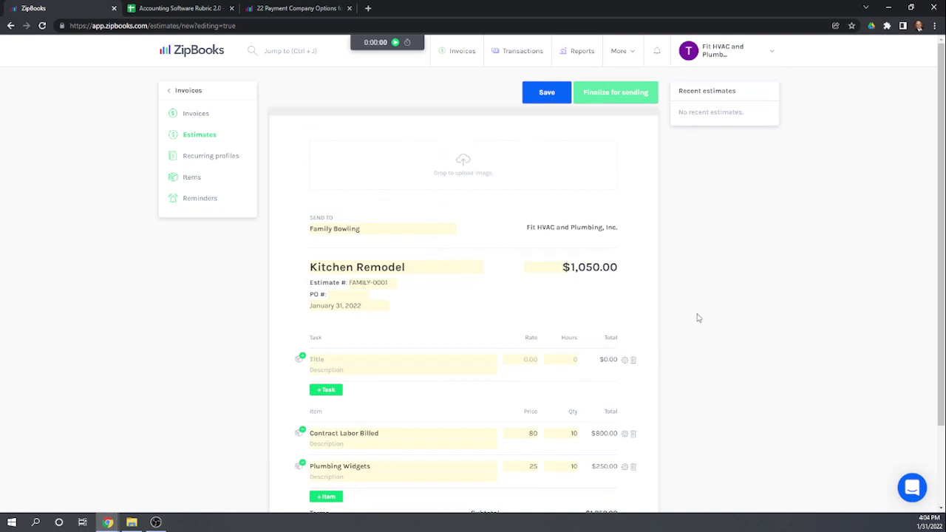
scroll(698, 318, down, 2)
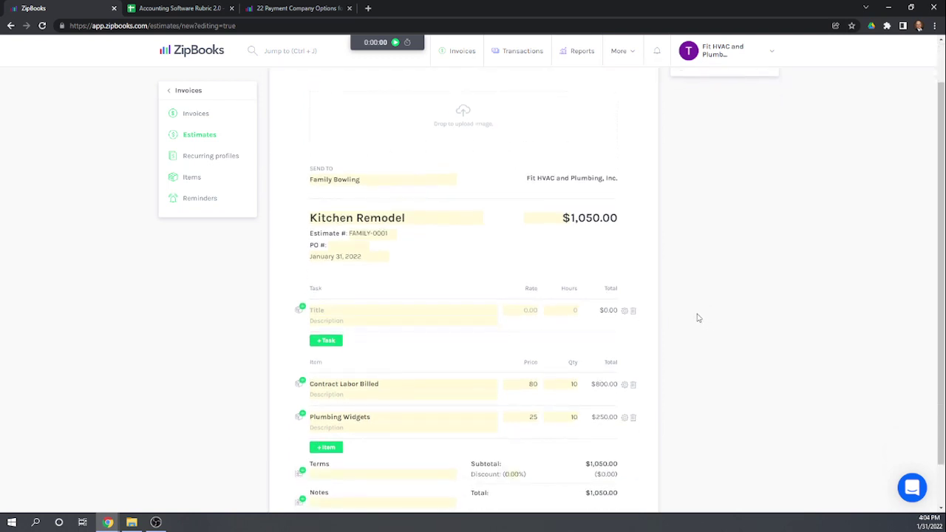
scroll(699, 318, down, 1)
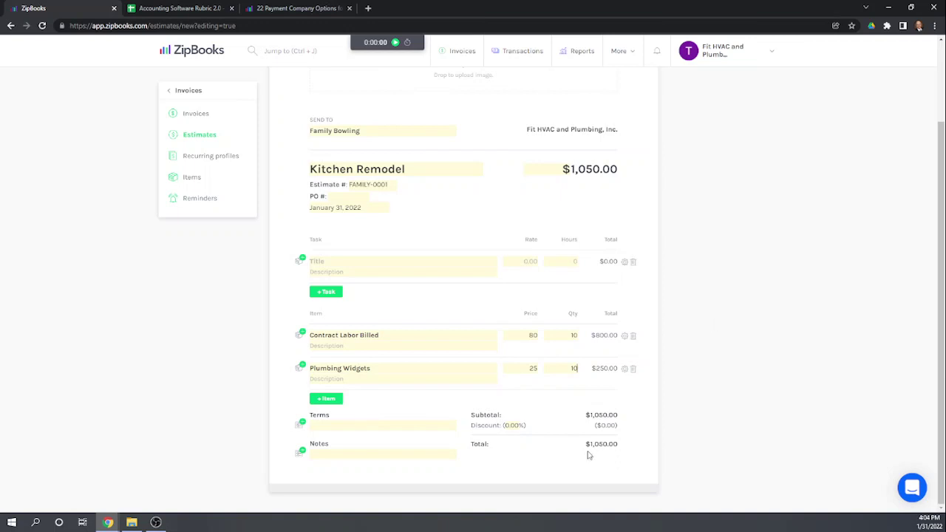
scroll(612, 404, up, 1)
scroll(612, 404, up, 1)
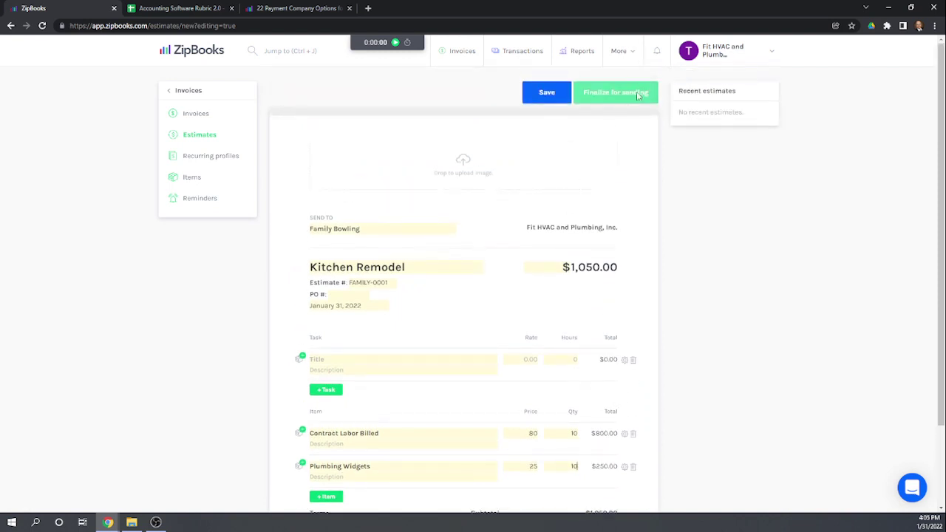
click(547, 94)
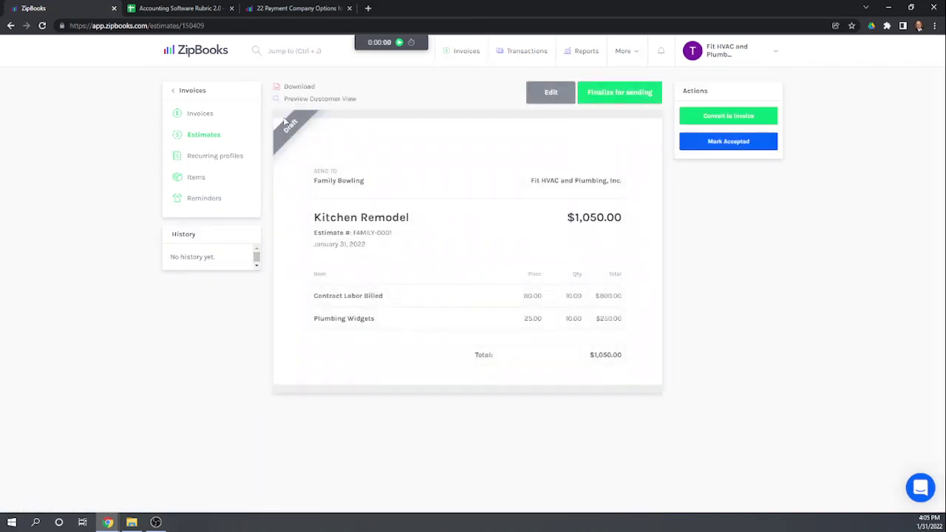
- Reopen the Kitchen Remodel estimate for editing from the estimates list and look over its line items and totals
click(199, 139)
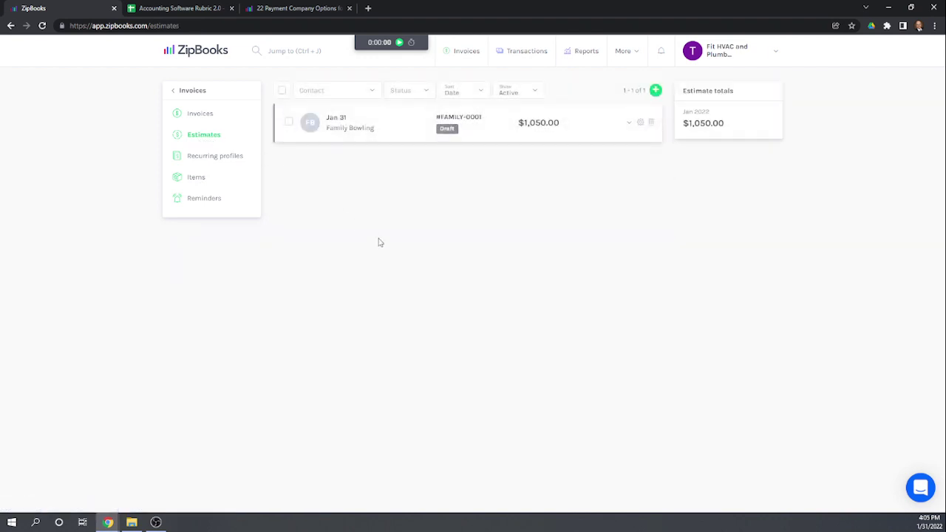
click(641, 124)
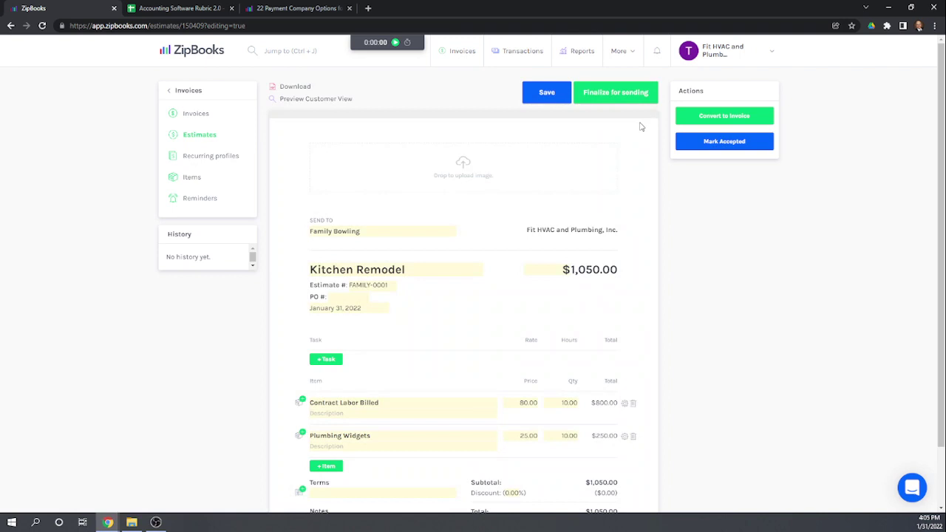
scroll(536, 150, down, 1)
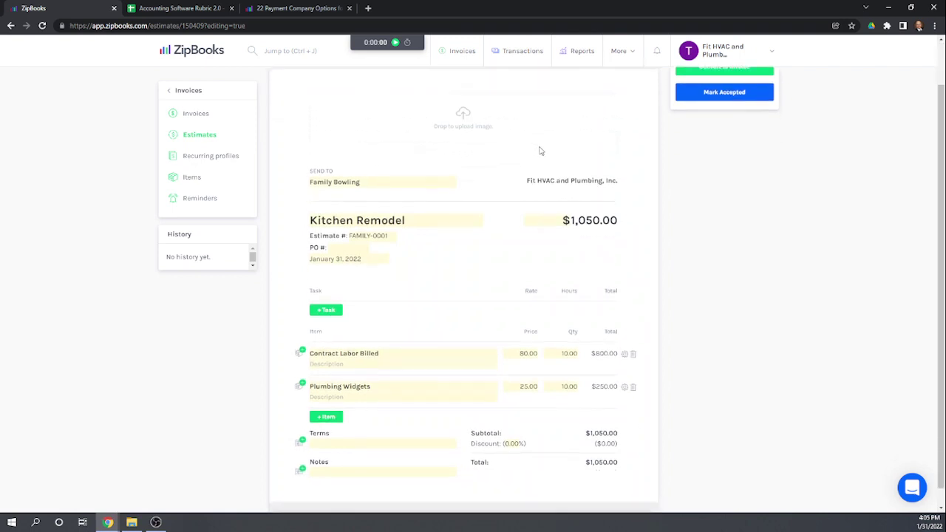
scroll(544, 152, up, 1)
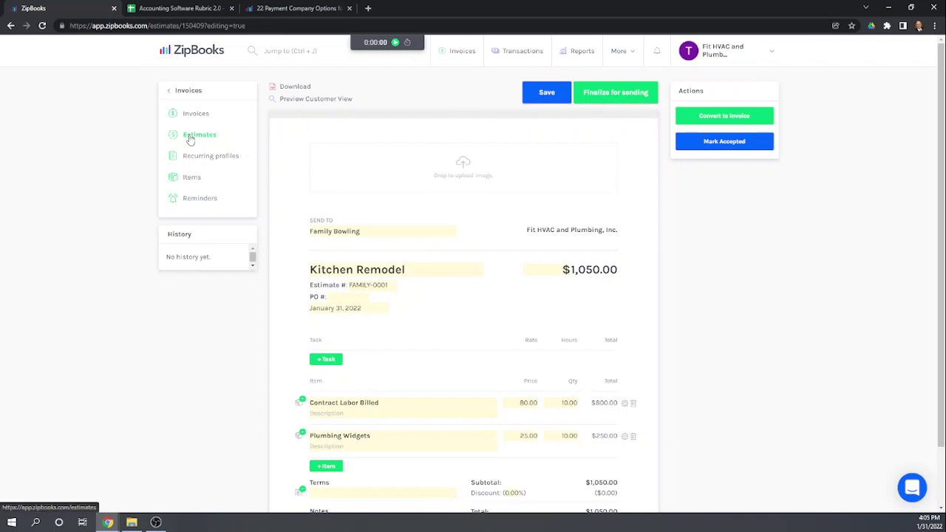
scroll(492, 229, down, 1)
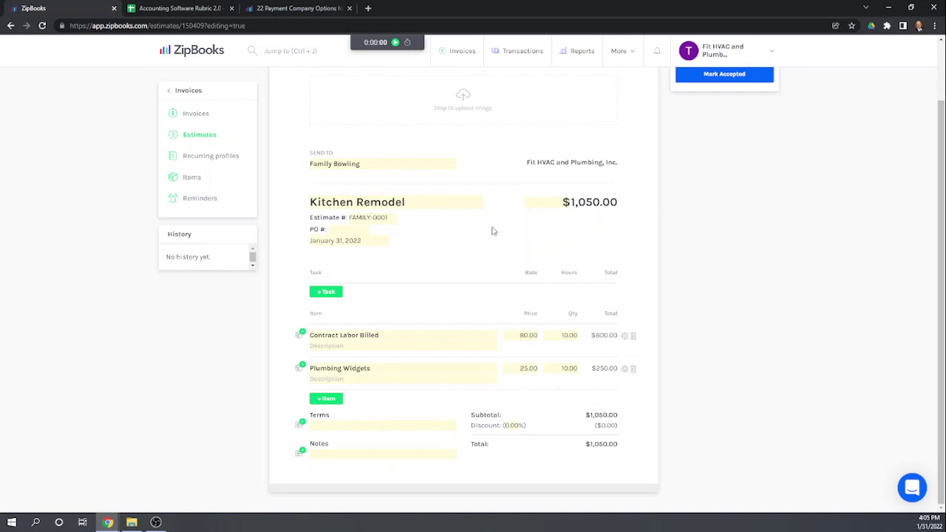
scroll(494, 231, up, 1)
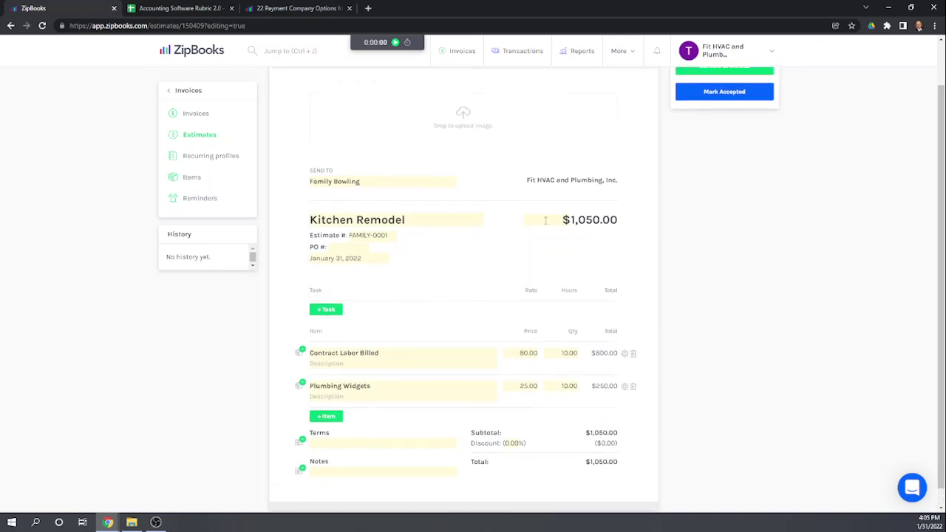
scroll(561, 281, down, 1)
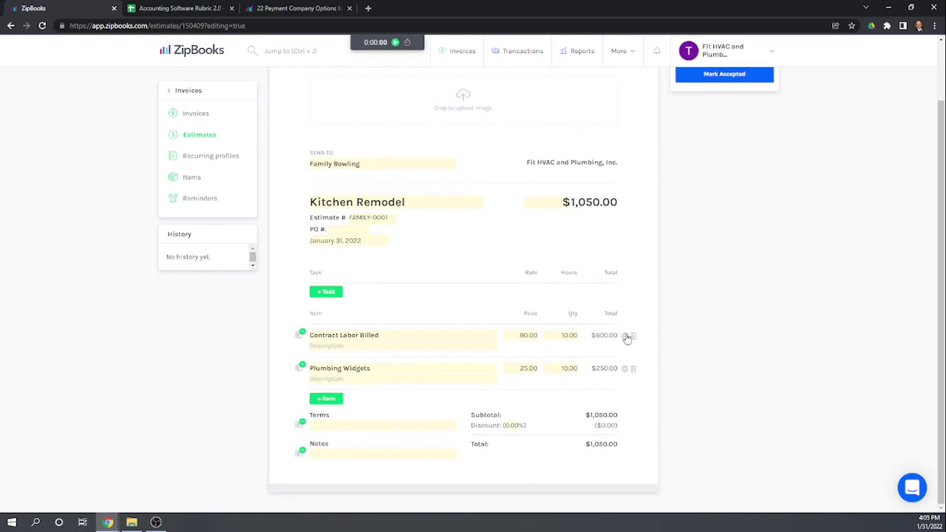
- Apply the New York tax to the entire estimate through the line item options of Plumbing Widgets
click(626, 336)
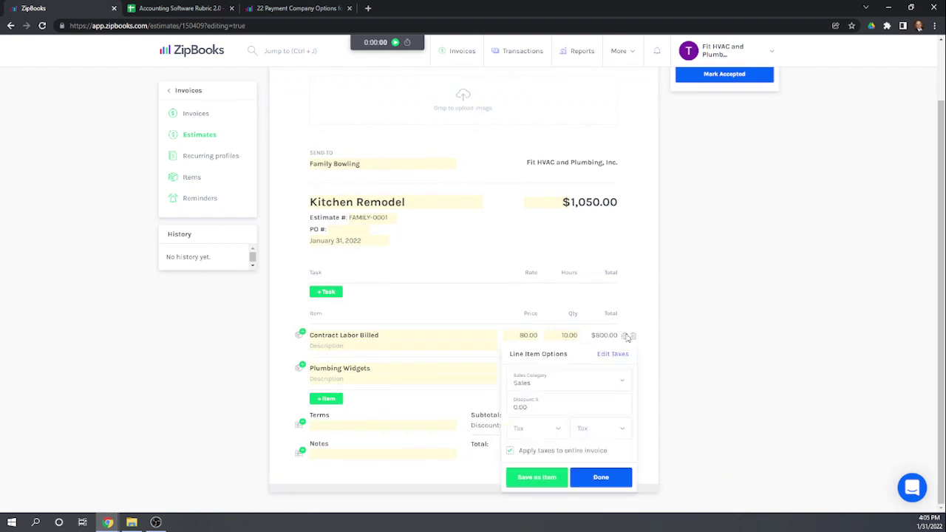
click(626, 289)
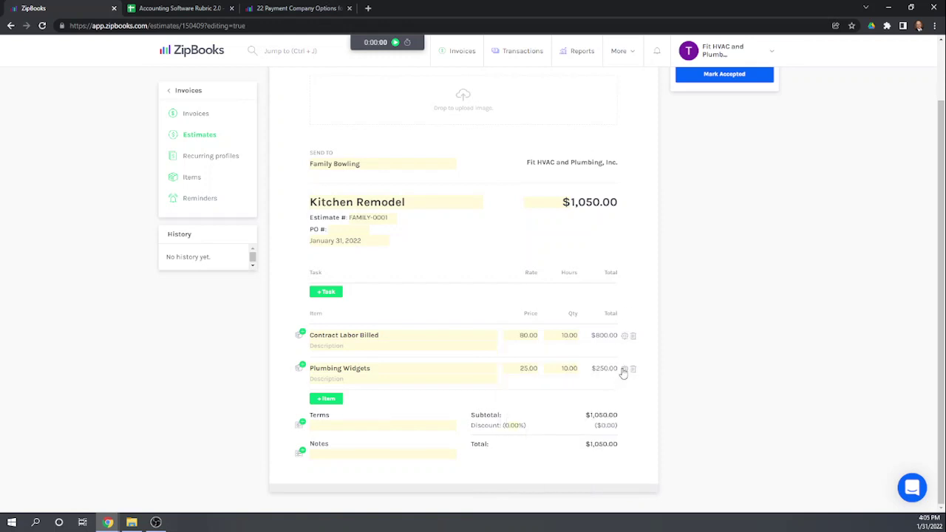
click(625, 368)
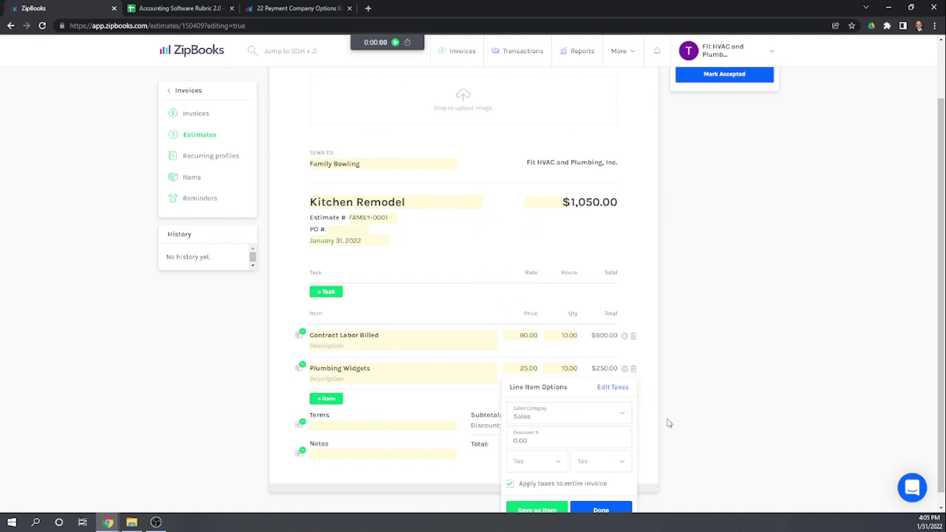
click(530, 464)
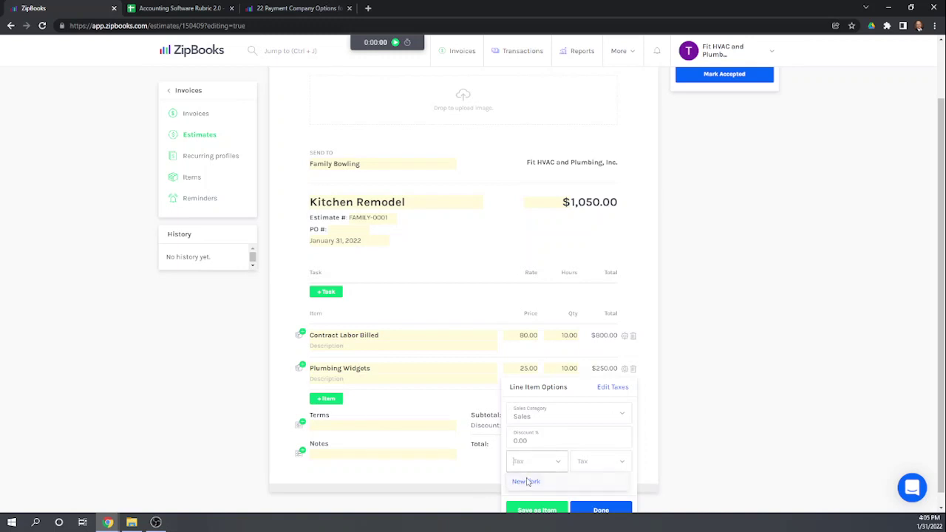
click(528, 483)
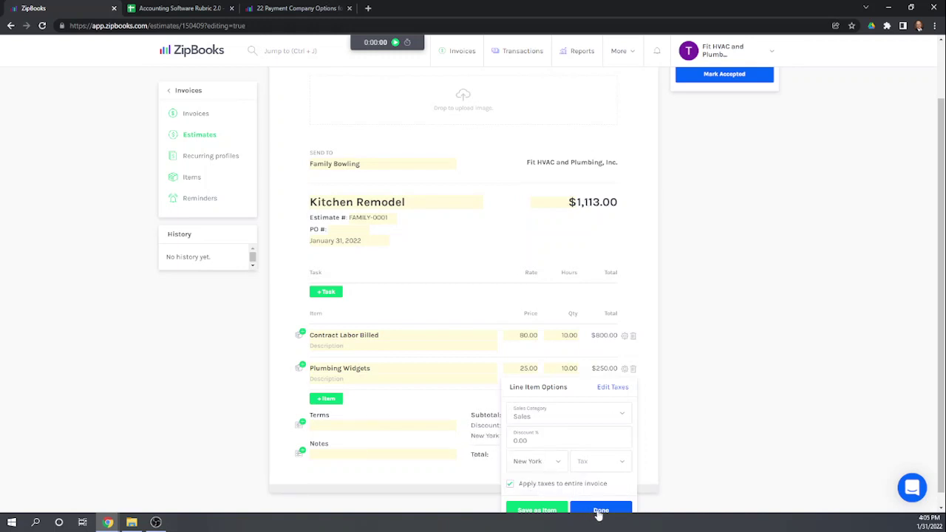
click(598, 513)
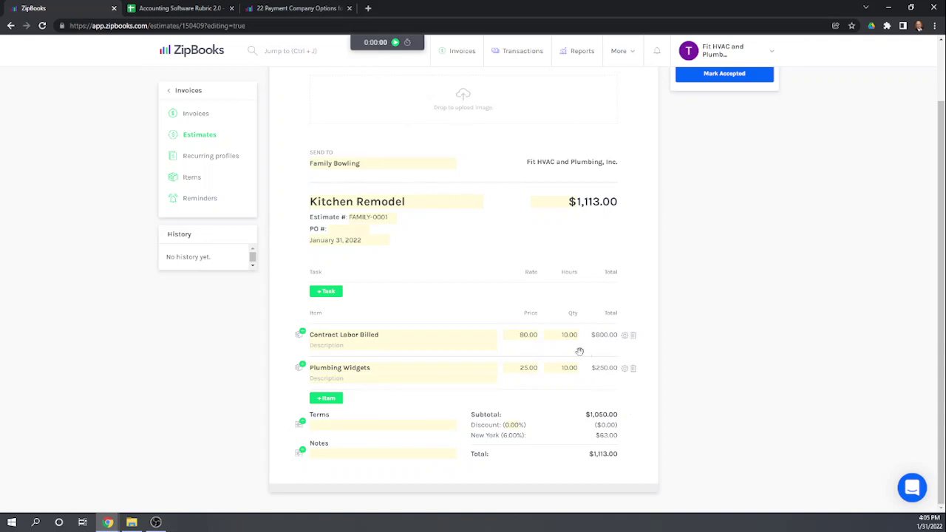
- Review the estimate's tax and total lines and the line item tax options of Plumbing Widgets
scroll(575, 348, up, 1)
scroll(575, 347, up, 1)
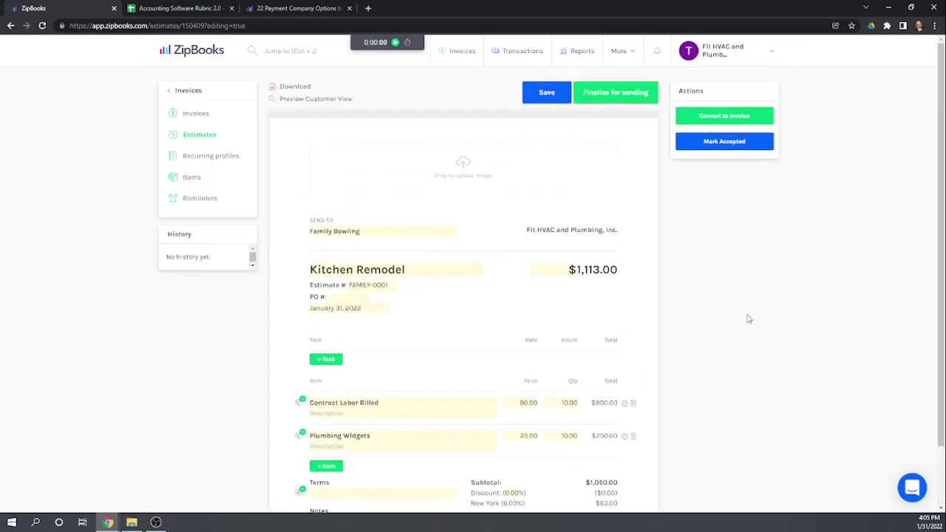
scroll(758, 314, down, 2)
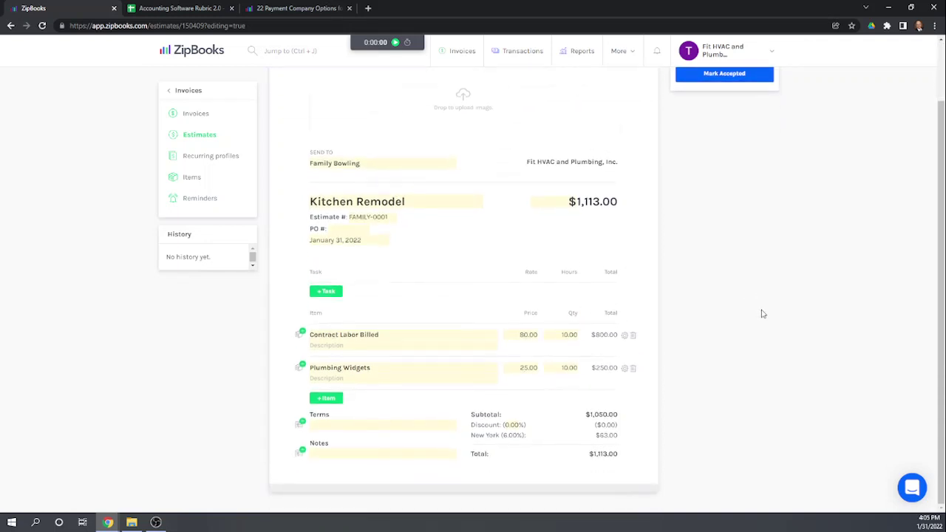
click(625, 369)
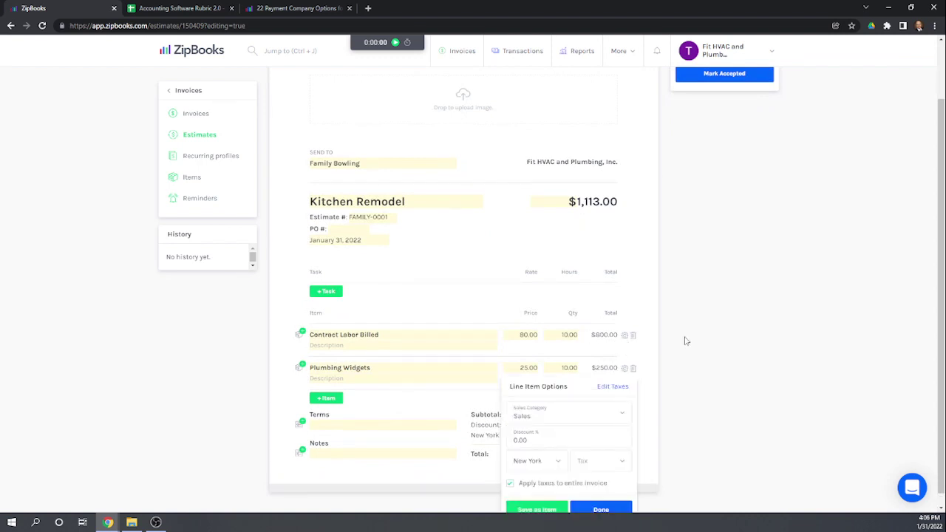
scroll(708, 340, down, 1)
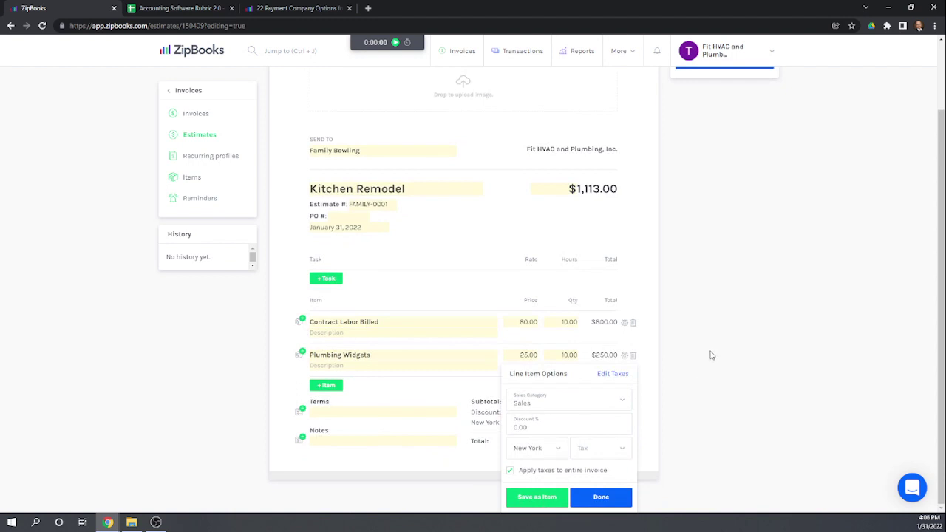
click(712, 355)
scroll(729, 305, up, 2)
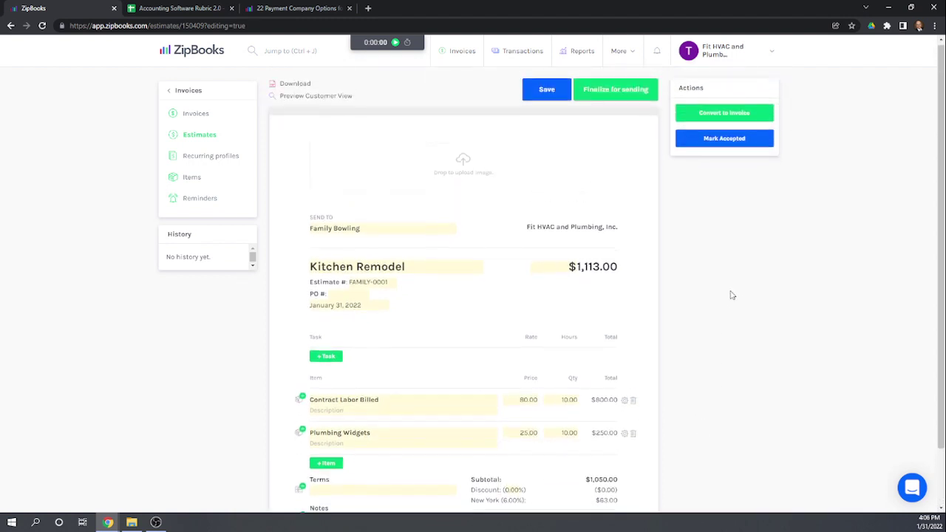
scroll(731, 296, down, 1)
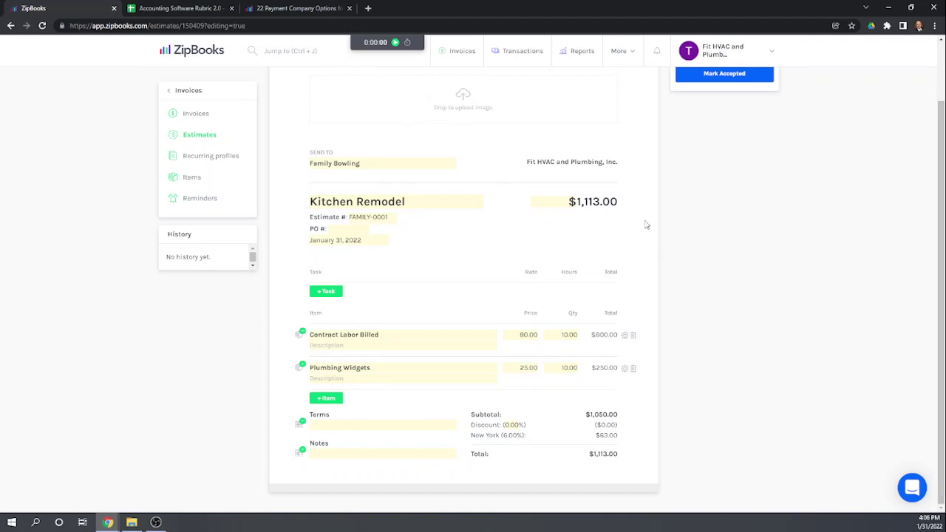
scroll(806, 270, up, 2)
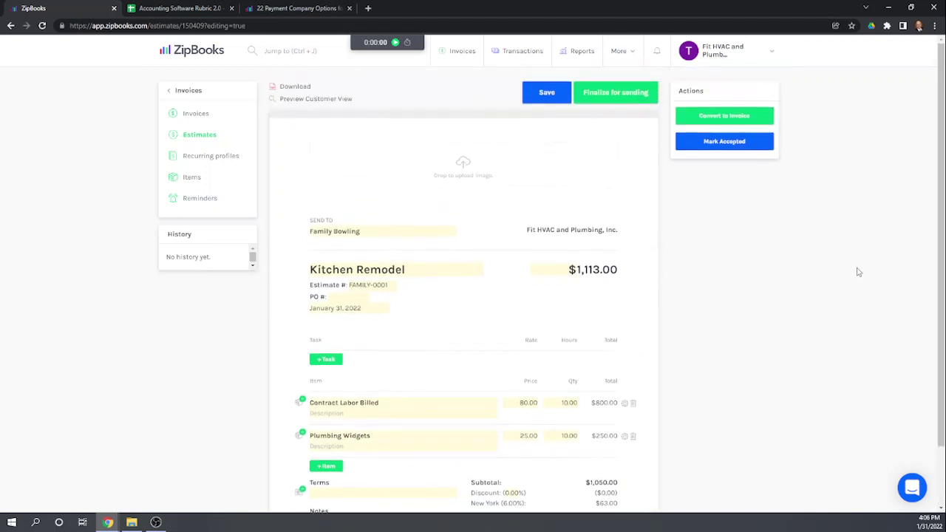
scroll(863, 267, down, 2)
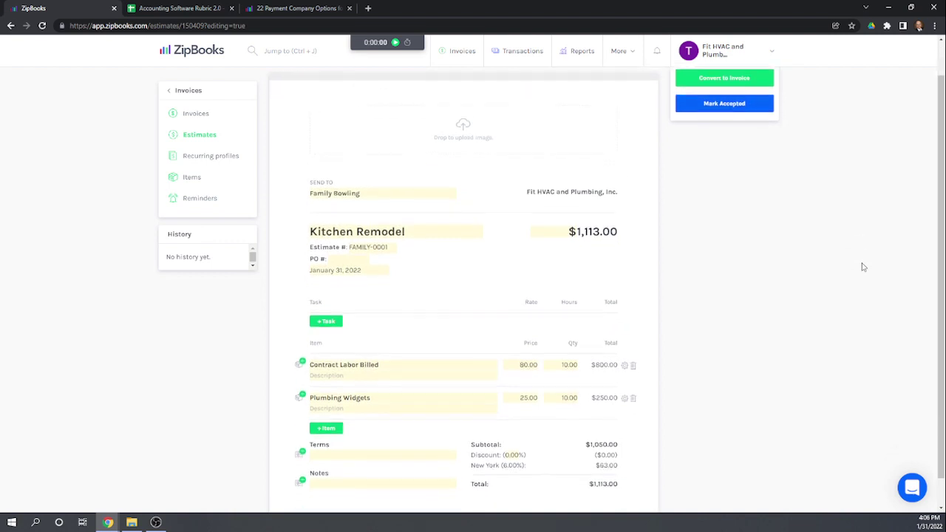
- Mark the Kitchen Remodel estimate as accepted and leave it for the transactions area, discarding the unsaved changes
scroll(863, 267, up, 2)
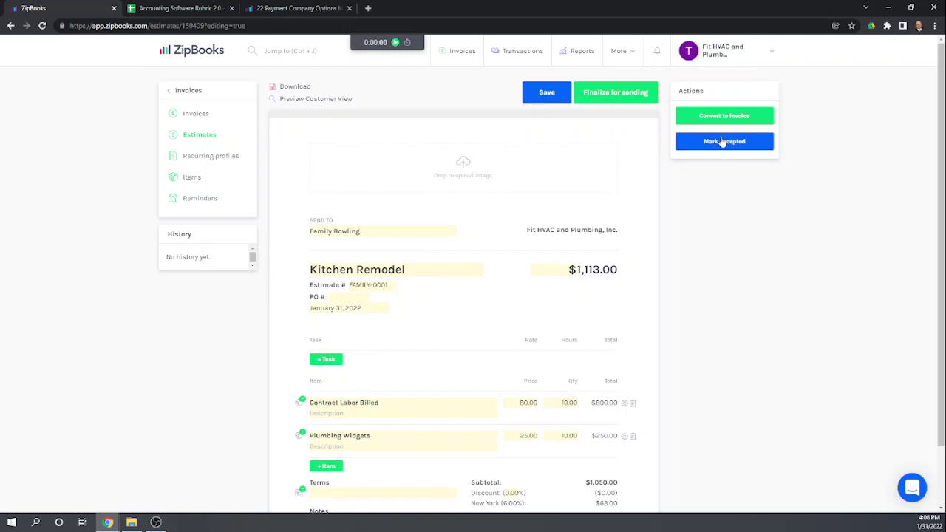
click(723, 143)
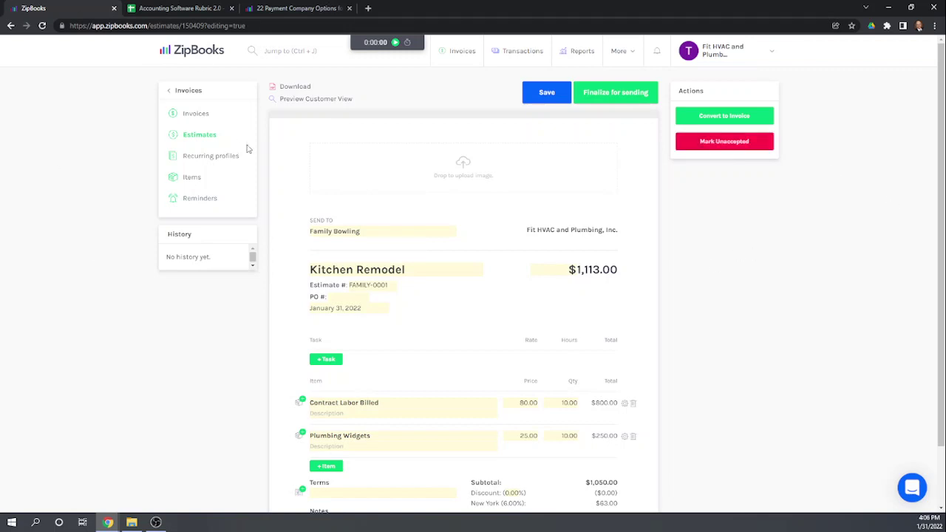
click(186, 91)
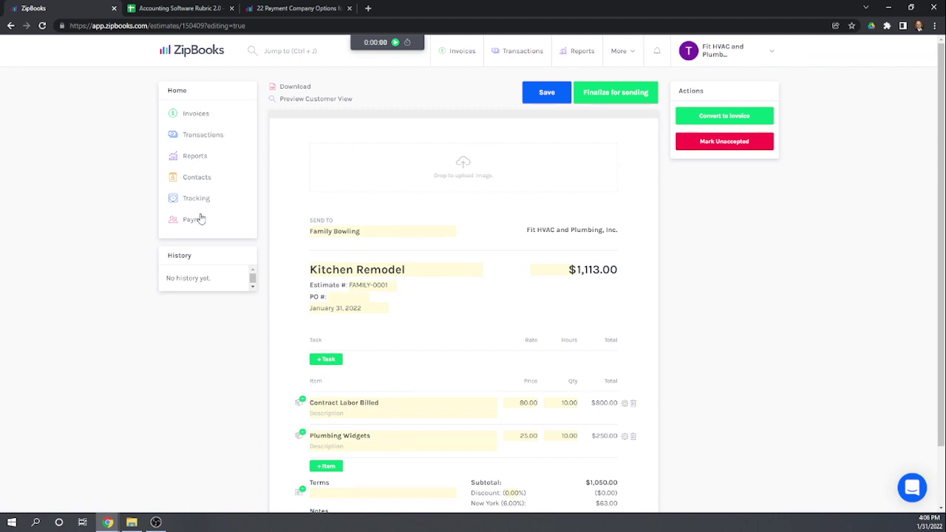
click(196, 134)
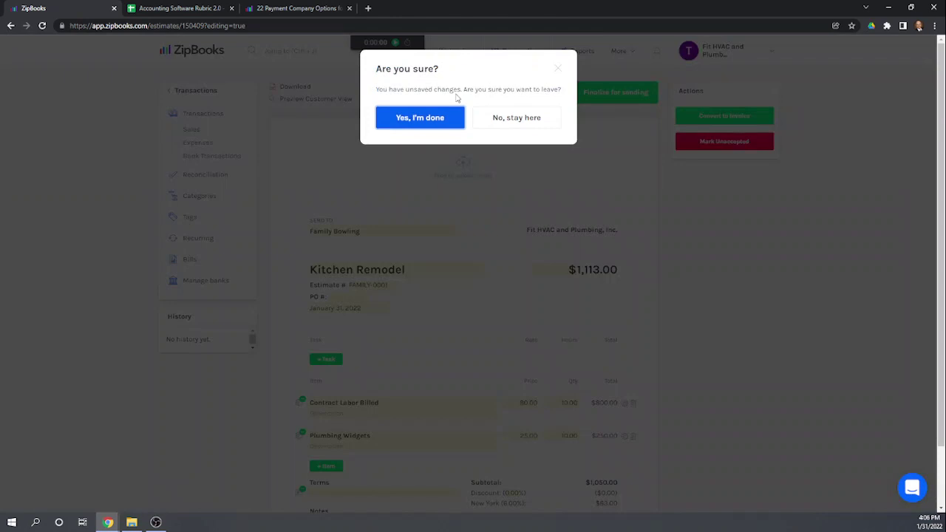
click(431, 119)
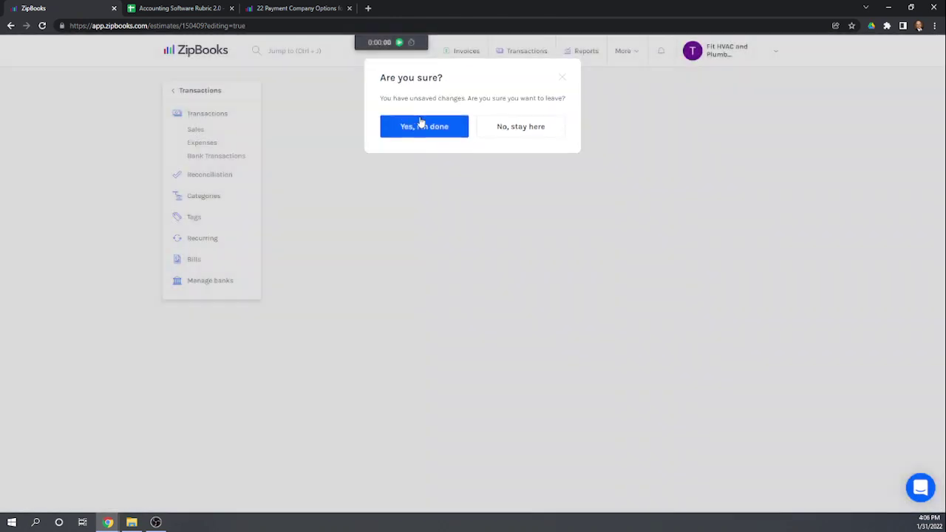
- Start a new bill from the bills list and choose the independent contractor as its vendor
click(193, 260)
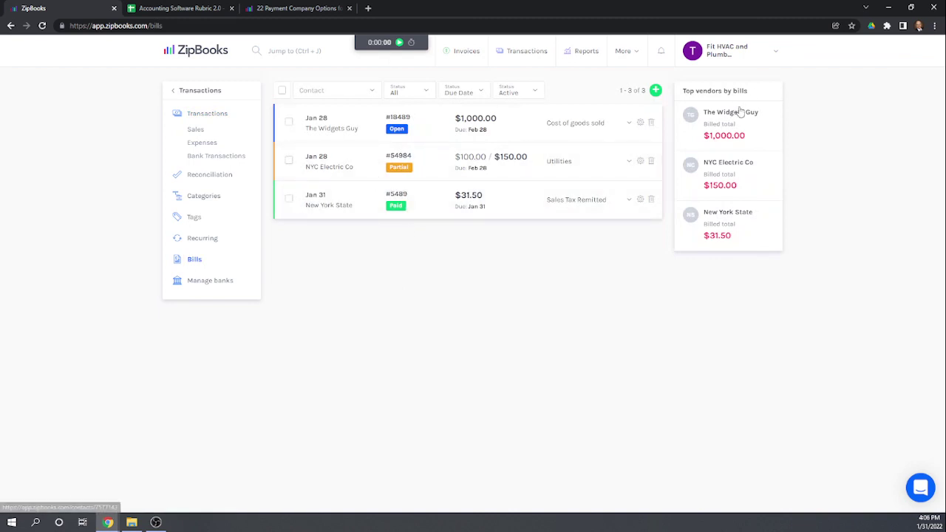
click(655, 89)
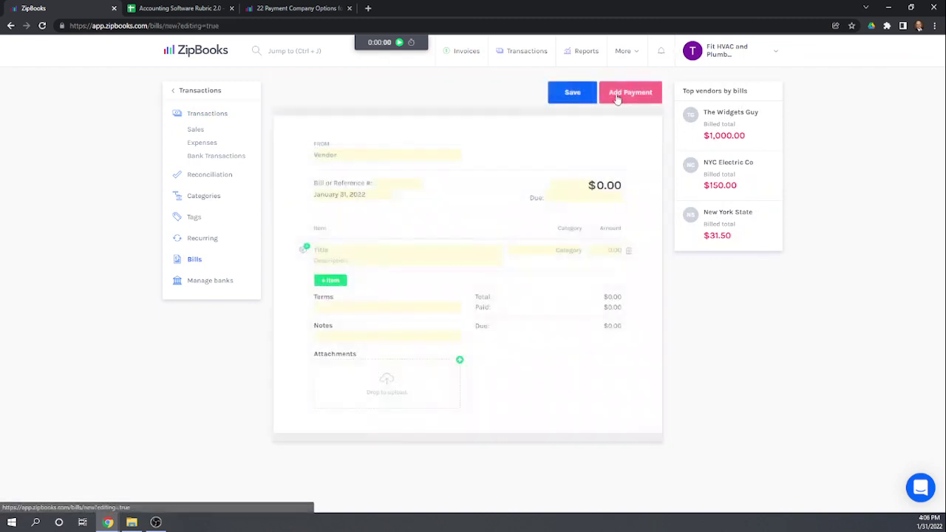
click(330, 154)
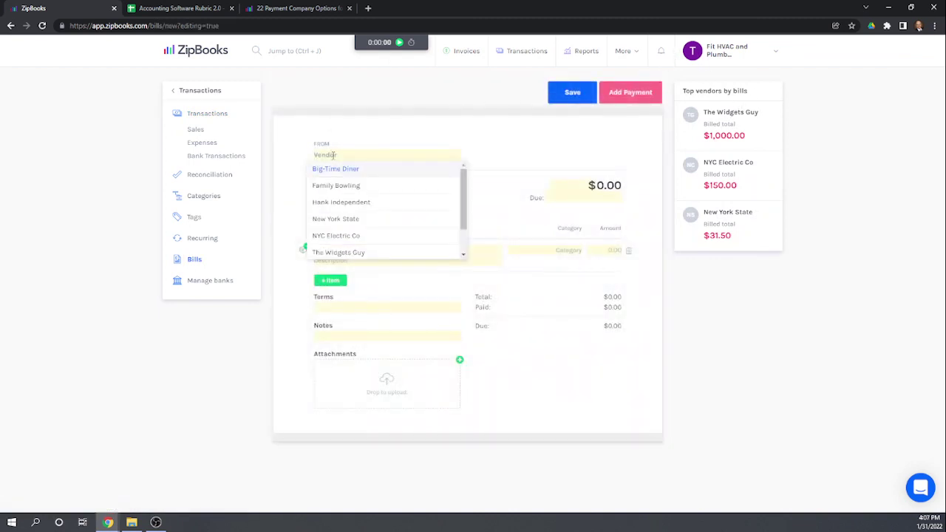
text(hank)
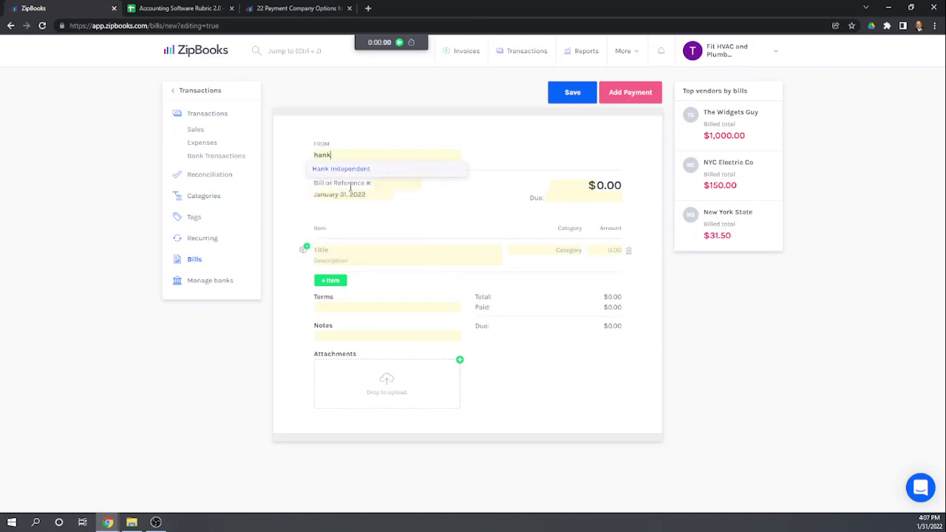
click(359, 172)
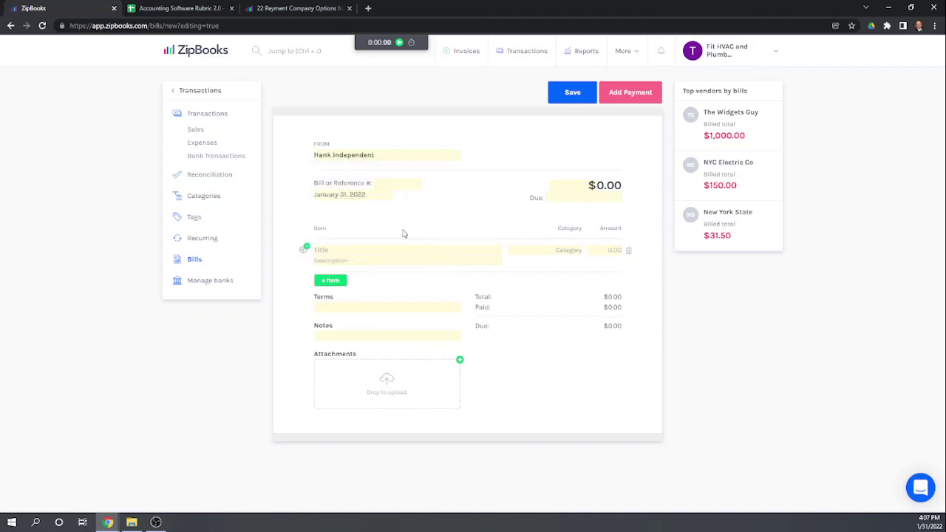
- Enter the bill's reference number and use the saved item Contract Labor Paid as its first line
click(392, 183)
text(45645)
click(332, 252)
click(339, 266)
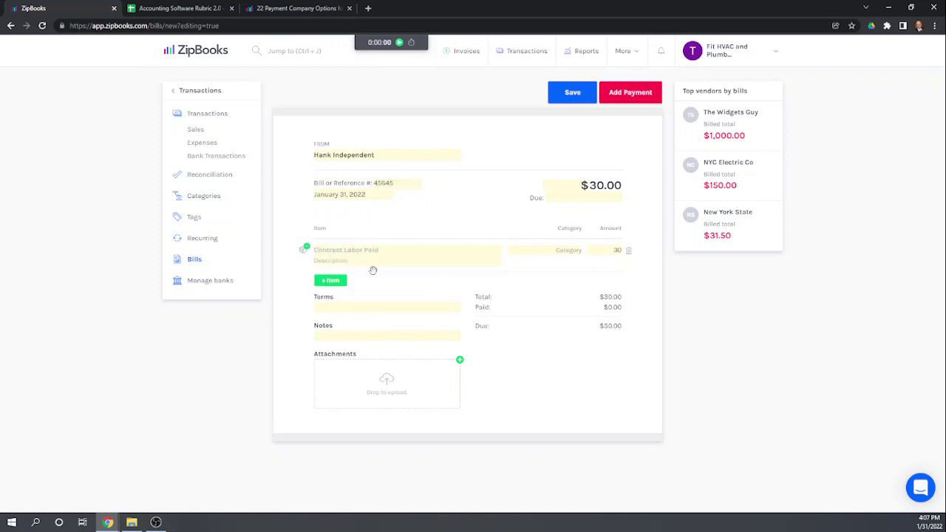
- Set the amount of the bill's Contract Labor Paid line to 360
click(542, 251)
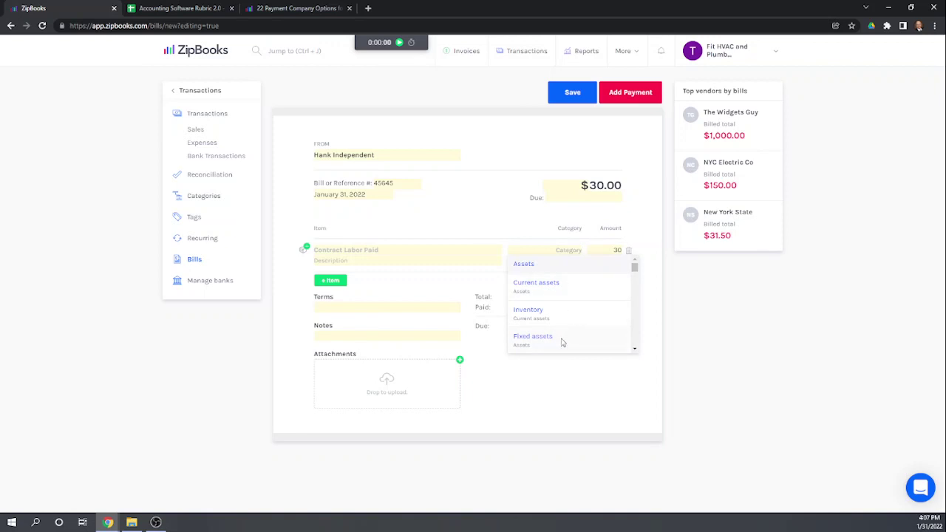
click(612, 250)
double_click(614, 250)
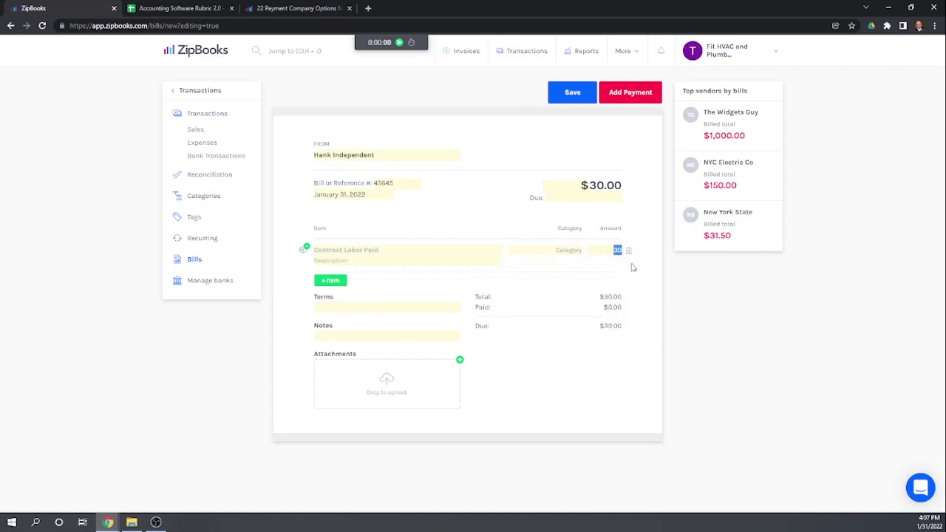
text(360)
- Assign the Cost of labor - COS category to the Contract Labor Paid line and save the bill
click(560, 251)
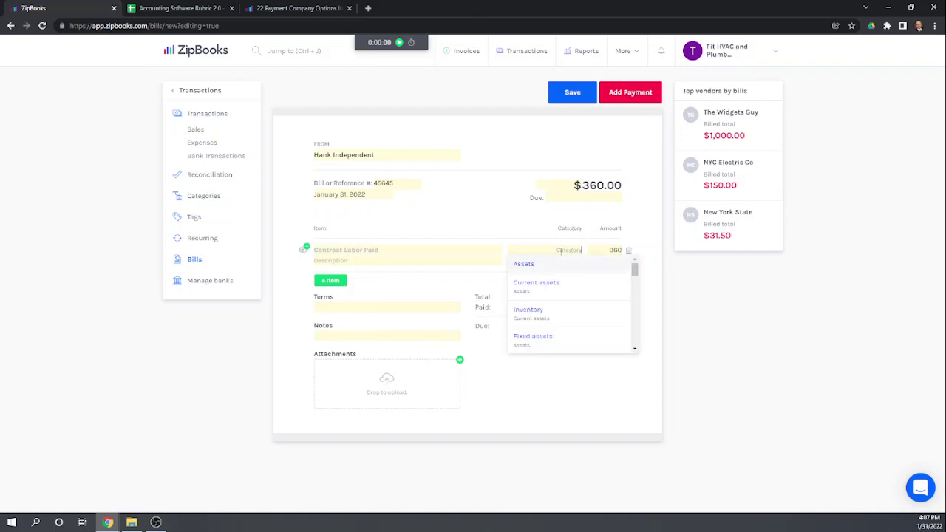
scroll(575, 281, down, 1)
scroll(573, 284, down, 2)
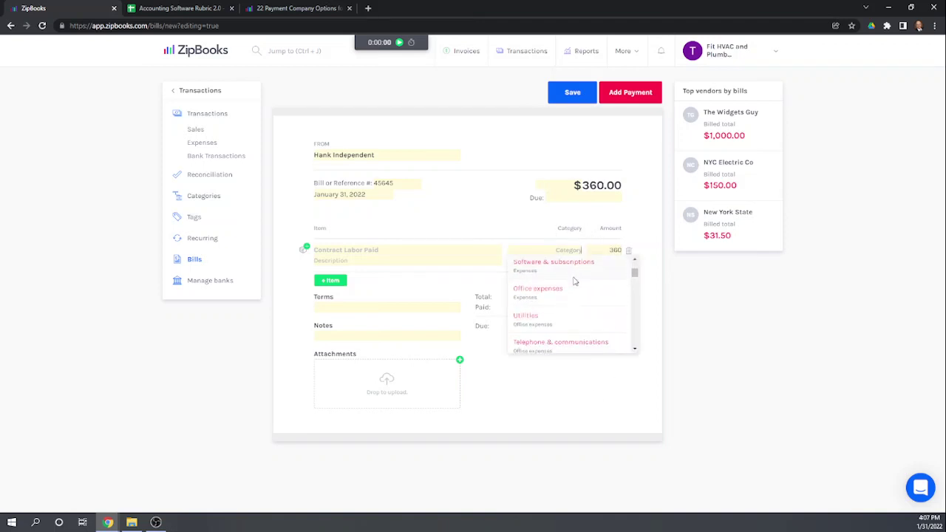
scroll(531, 352, down, 2)
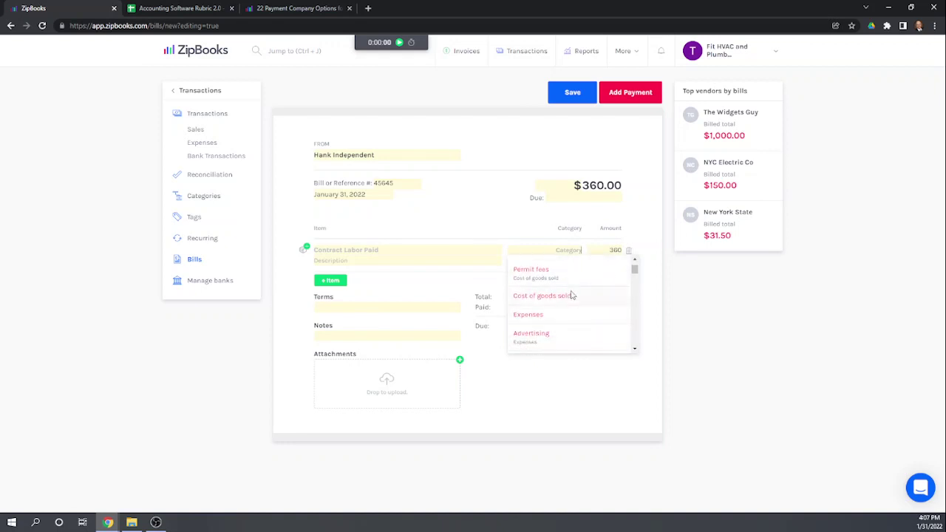
text(labor)
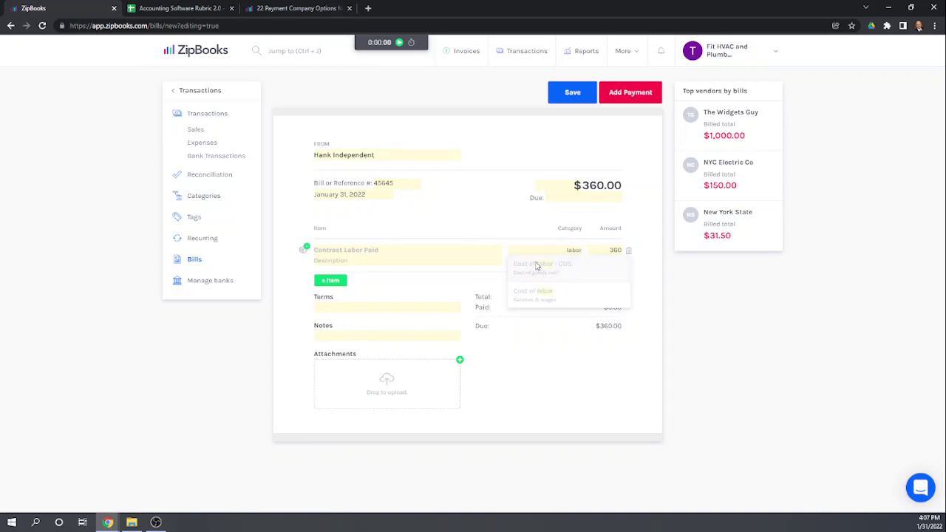
click(538, 266)
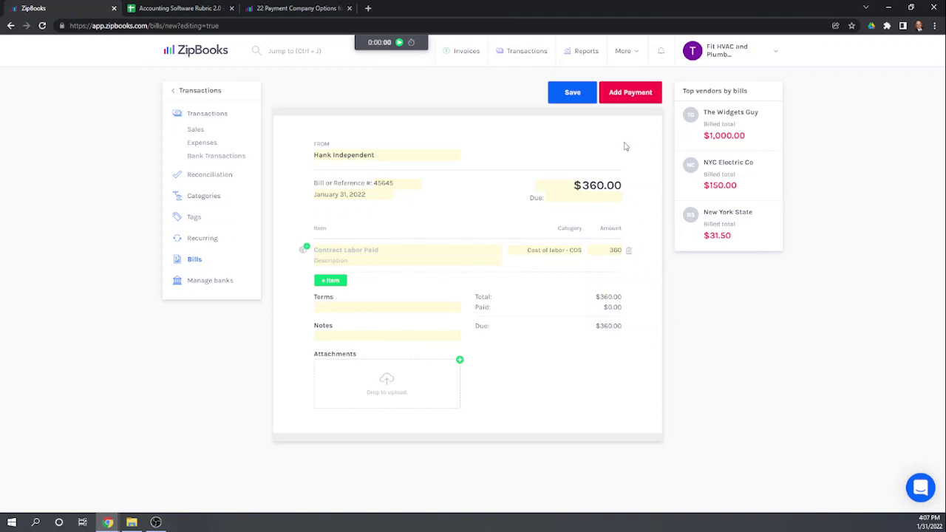
click(572, 92)
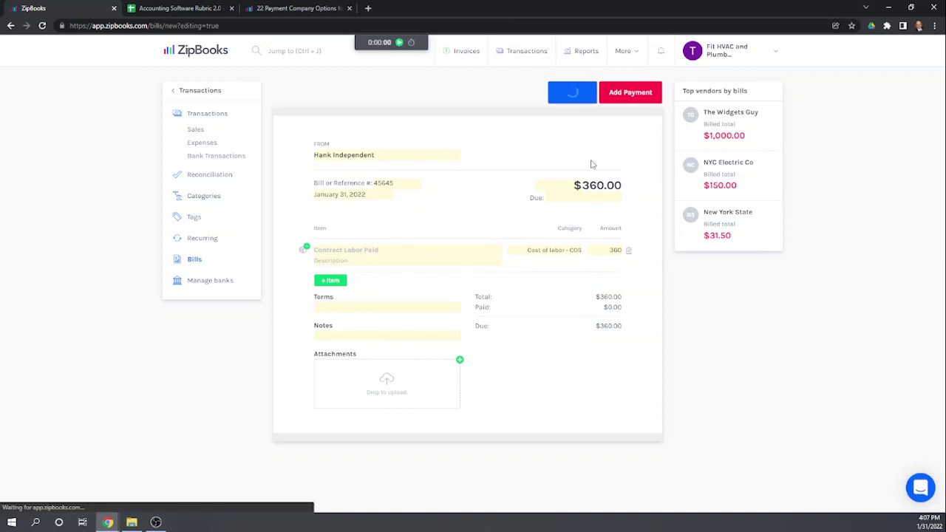
- Reopen the bill for editing, store the Contract Labor Paid line in the saved items, and close the payment form
click(644, 94)
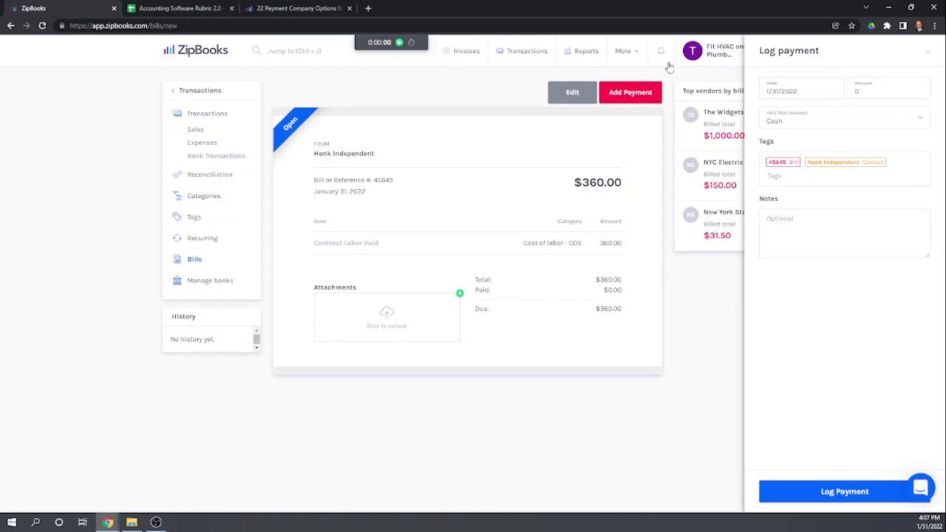
click(576, 96)
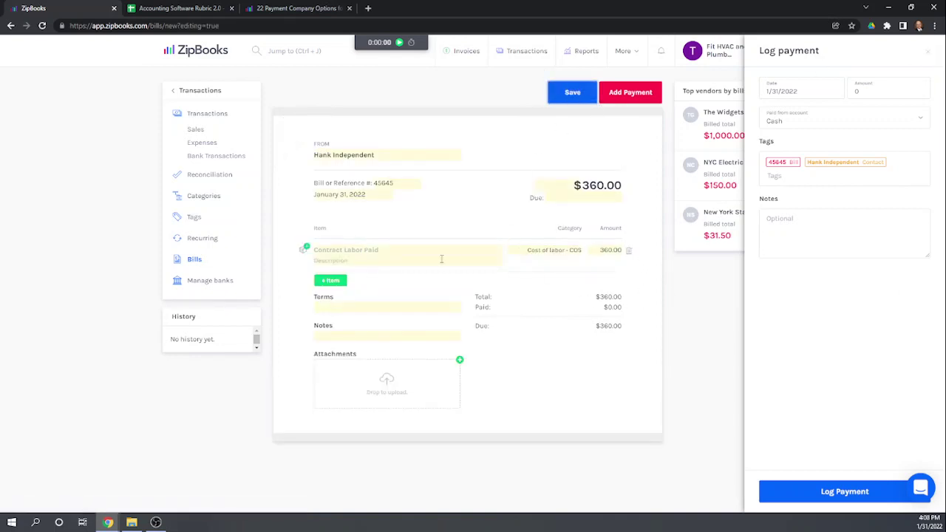
click(306, 249)
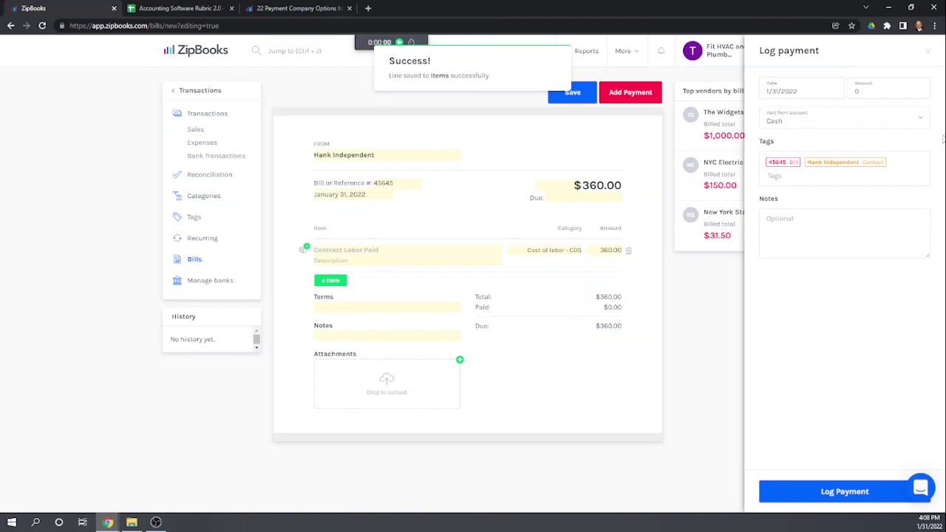
drag(943, 139, 731, 184)
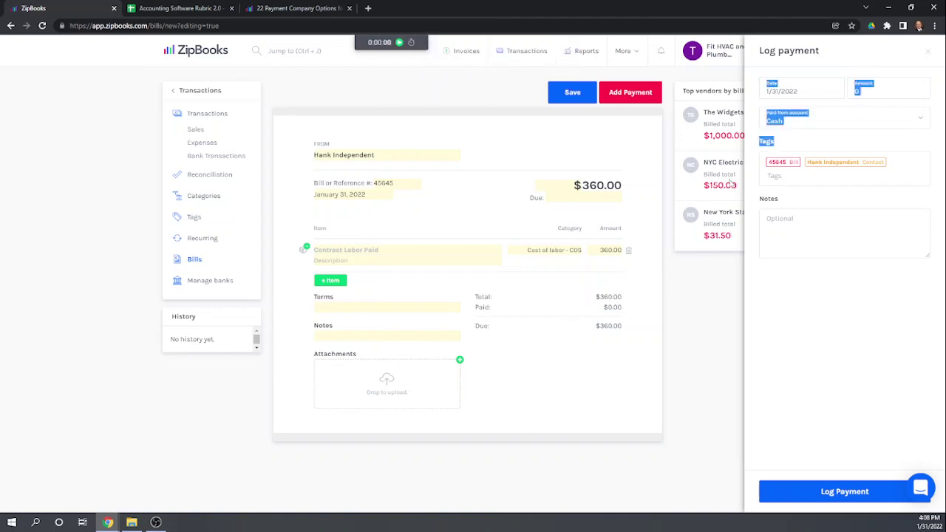
click(929, 51)
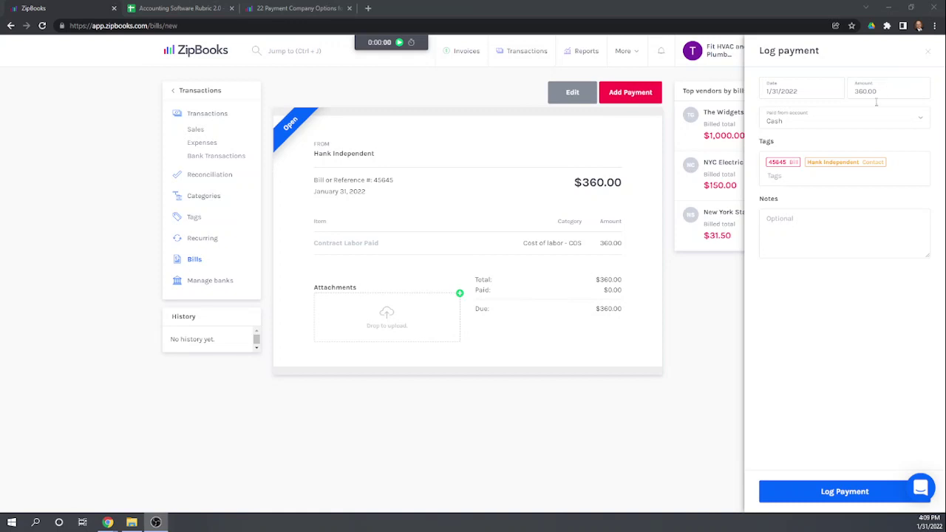
- Log the bill's payment from the Checking account, tagged with the Kitchen Remodel project
click(841, 122)
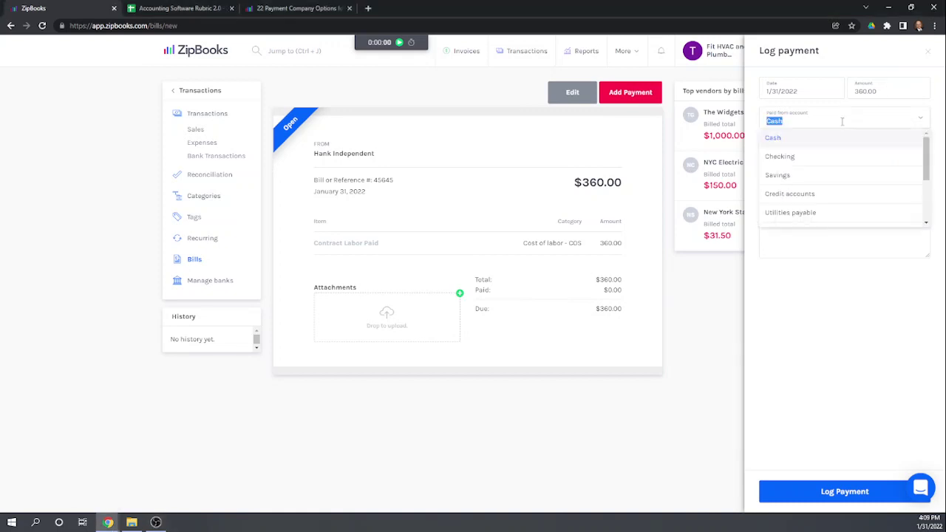
click(807, 156)
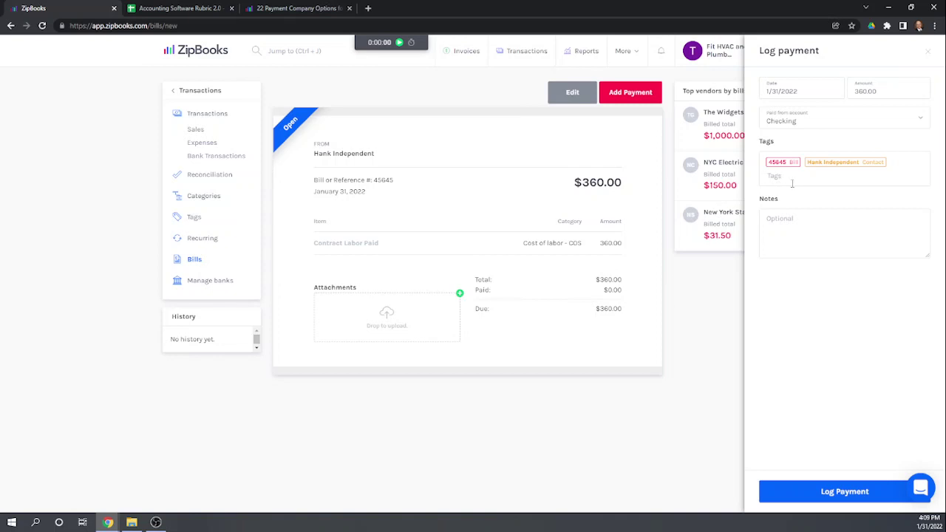
click(791, 181)
text(kit)
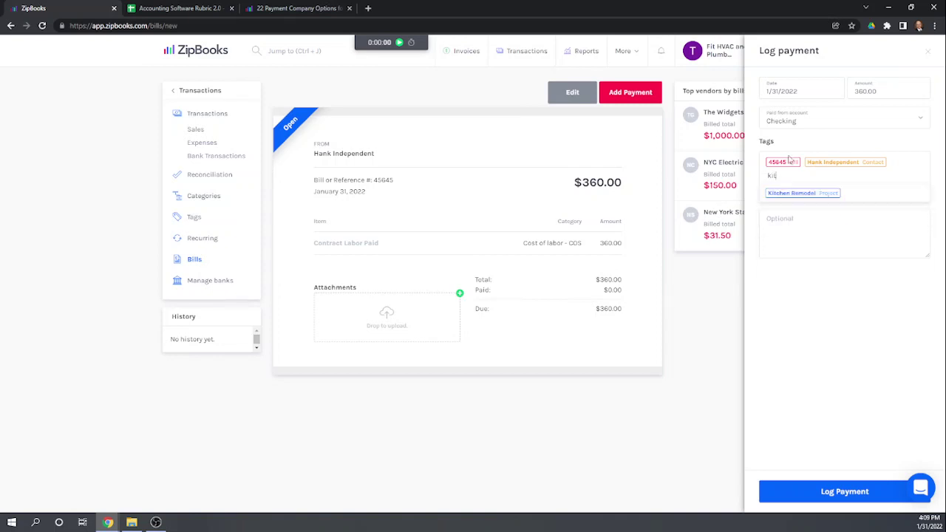
click(799, 193)
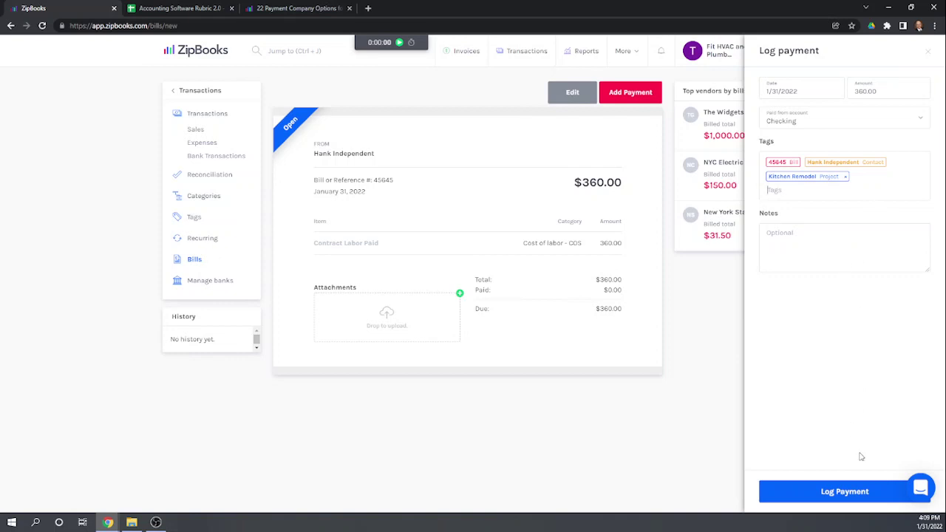
click(845, 492)
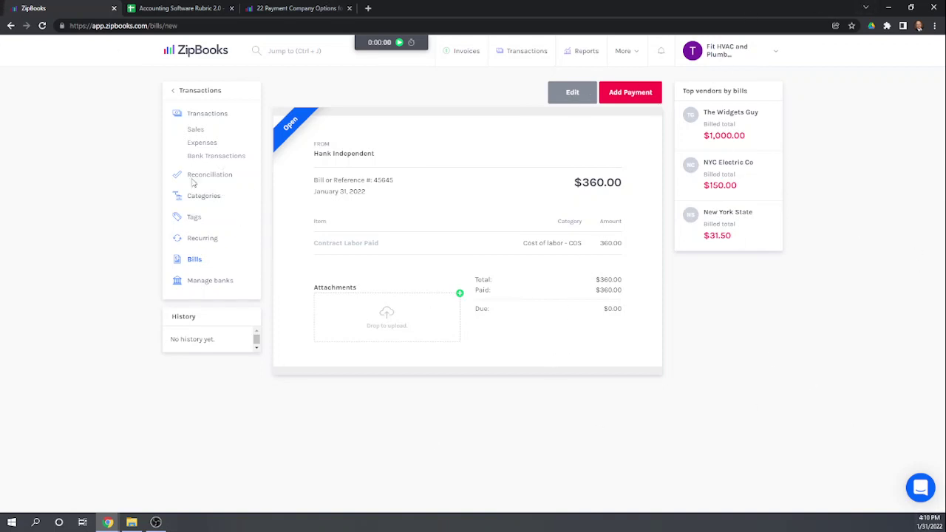
- Open Family Bowling's accepted Kitchen Remodel estimate from the estimates list and convert it to an invoice
right_click(85, 283)
click(885, 403)
click(186, 93)
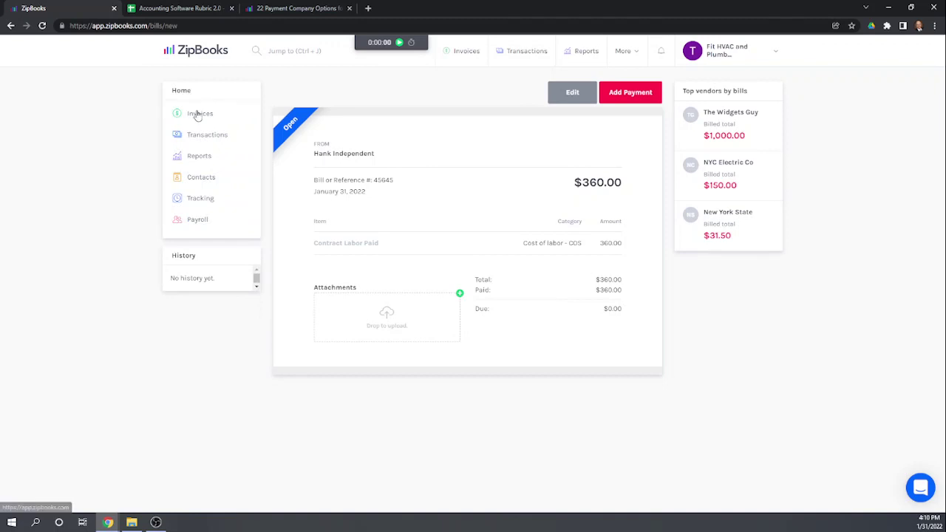
click(197, 114)
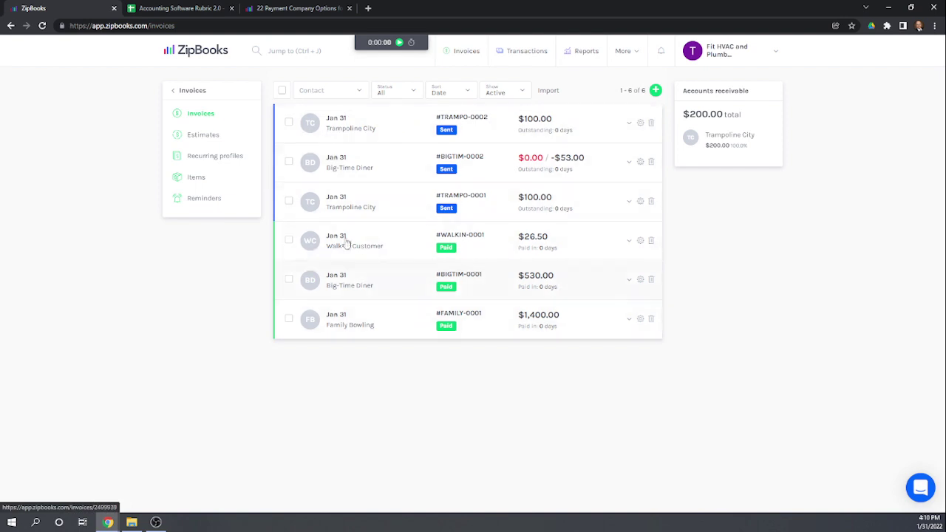
click(210, 137)
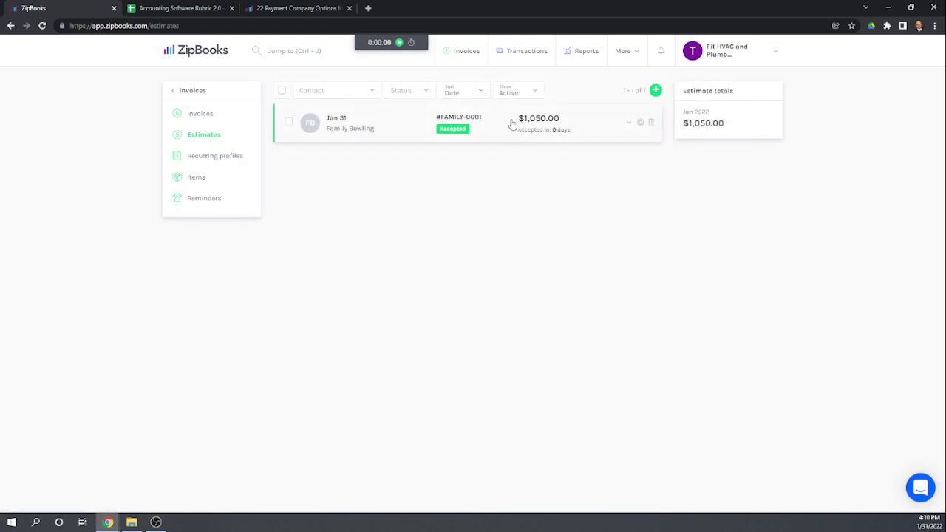
click(513, 126)
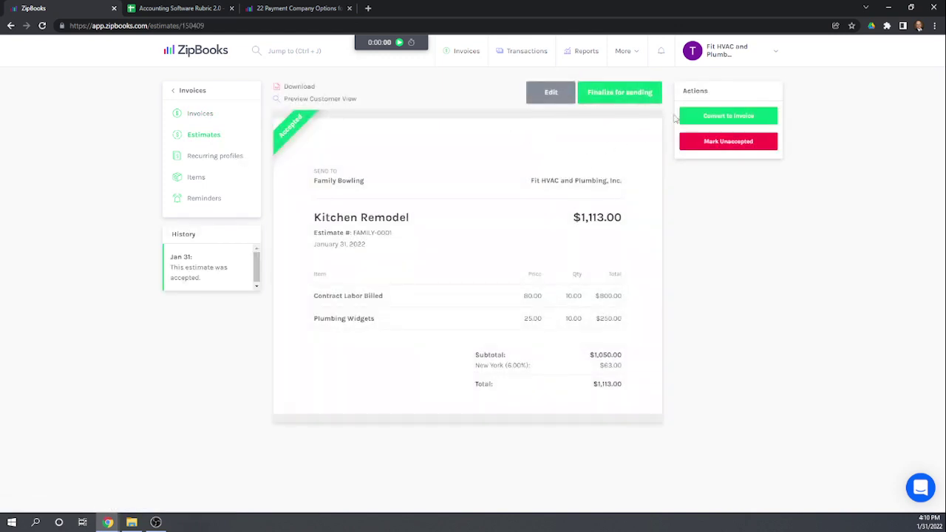
click(728, 116)
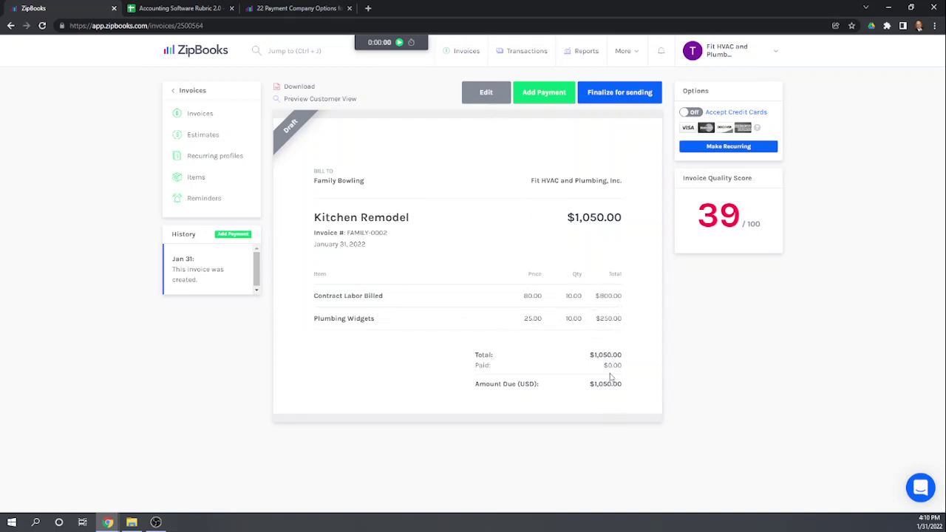
- Return to the Kitchen Remodel estimate, check its tax and total, and convert it to an invoice again
click(209, 140)
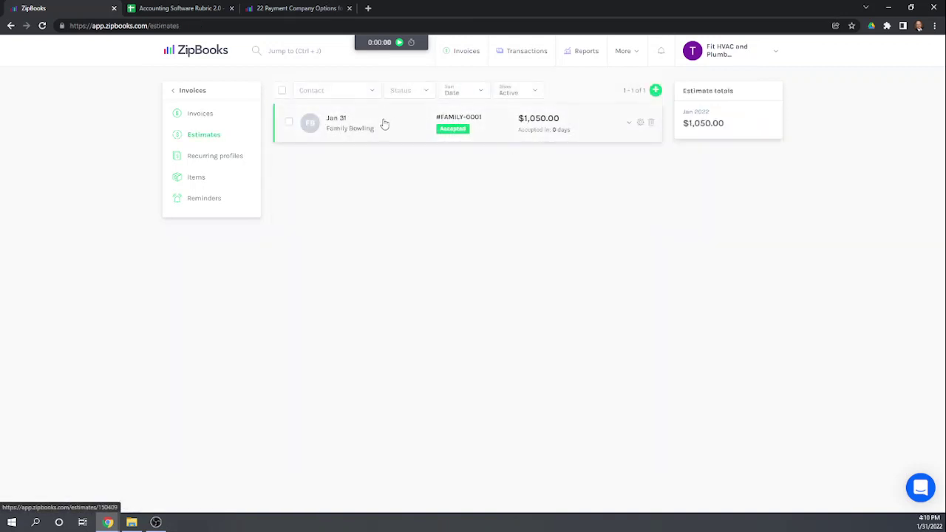
click(382, 123)
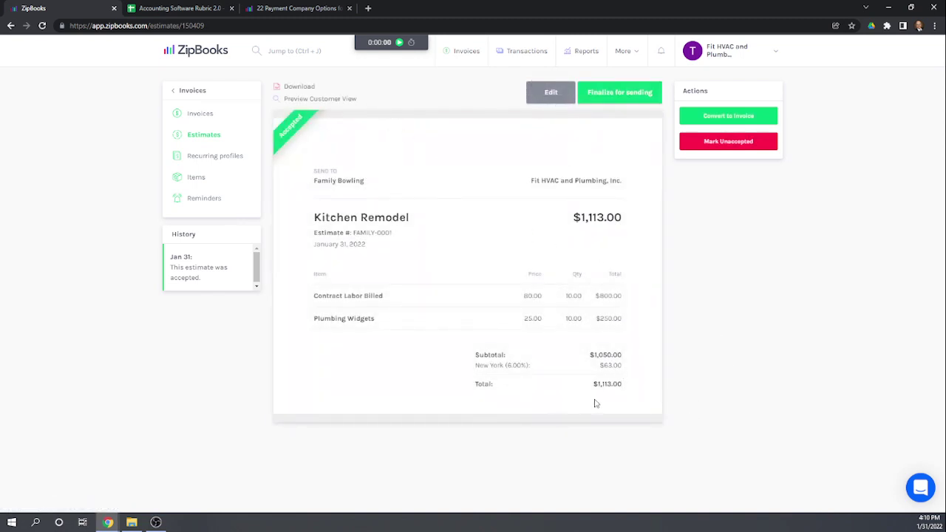
click(729, 118)
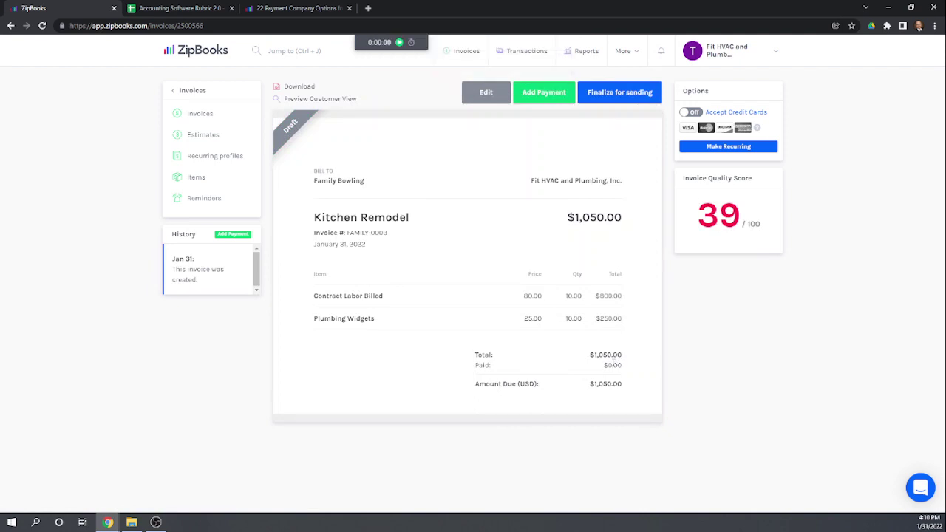
- Edit the new invoice to apply the New York tax through the Plumbing Widgets line options, and save that line as an item
click(485, 94)
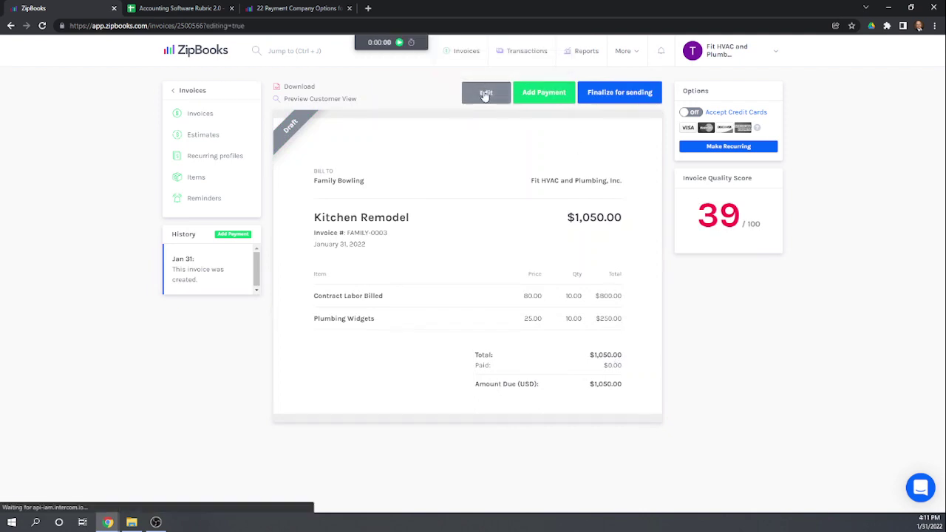
scroll(598, 366, down, 2)
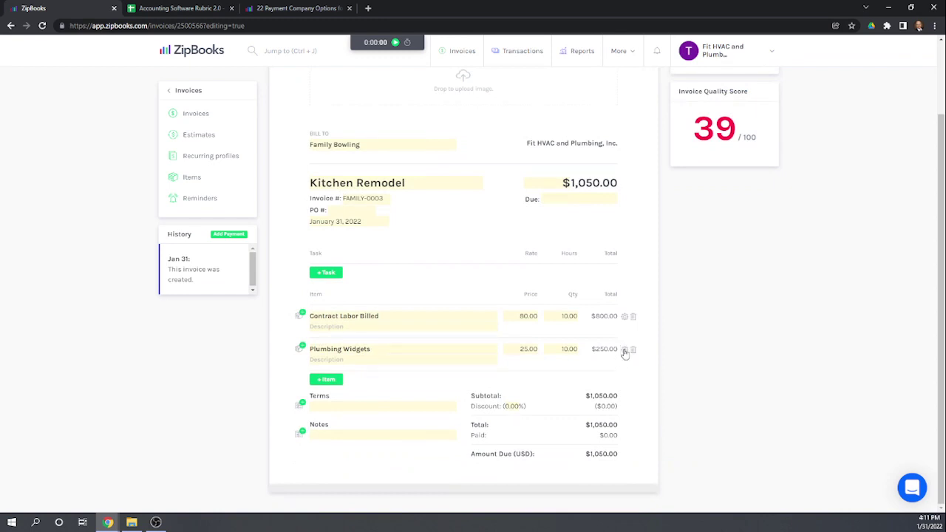
click(624, 350)
click(537, 444)
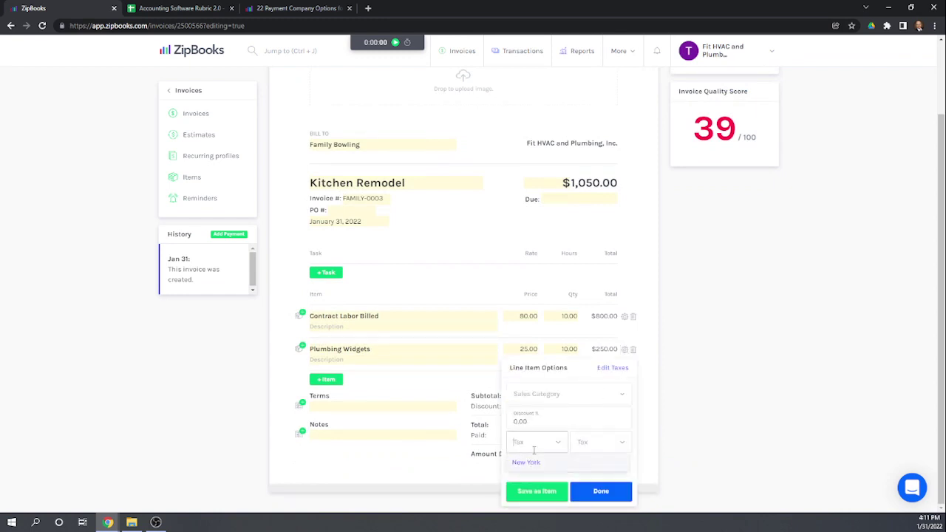
click(532, 465)
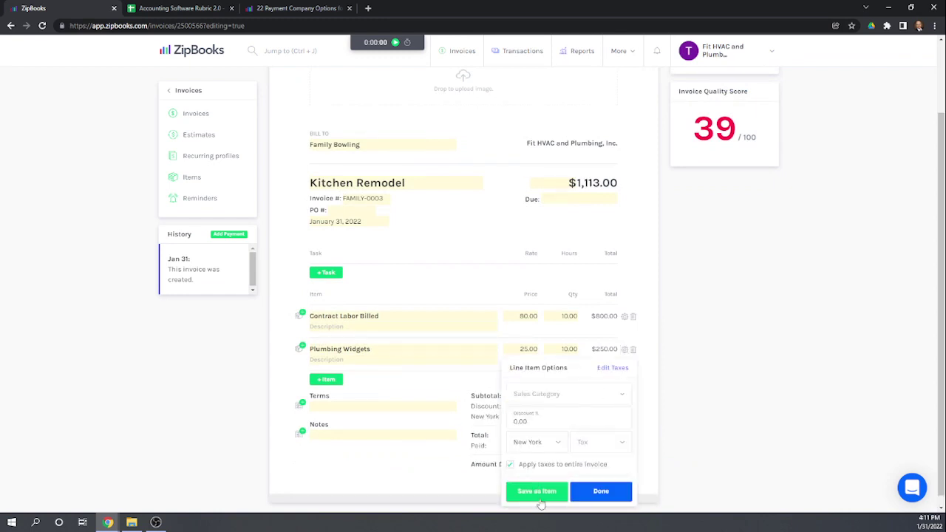
click(537, 490)
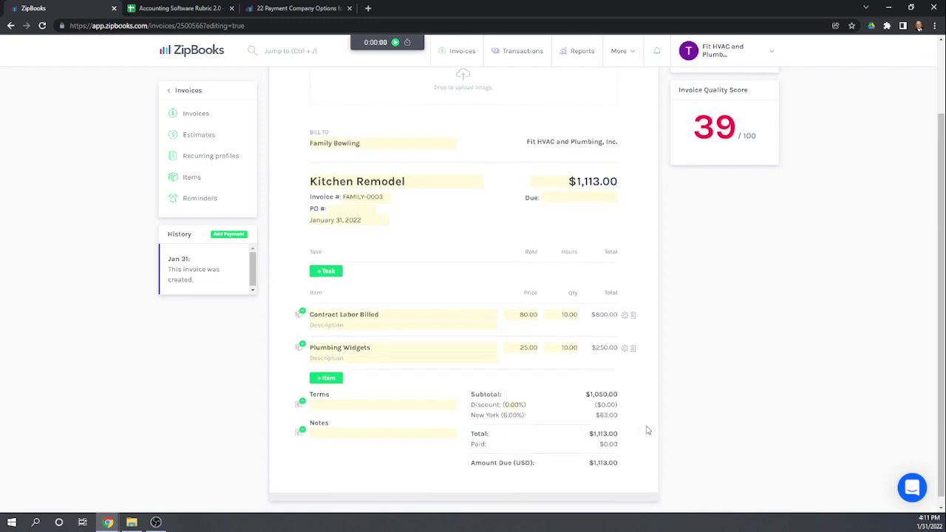
- Check the Kitchen Remodel invoice's tax and totals, and save the edited invoice
scroll(647, 430, down, 1)
scroll(643, 422, up, 3)
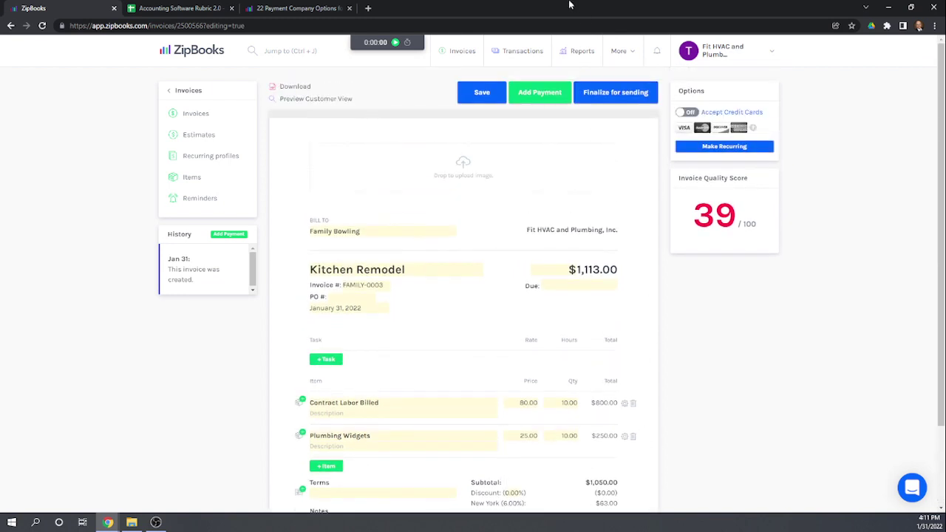
click(481, 93)
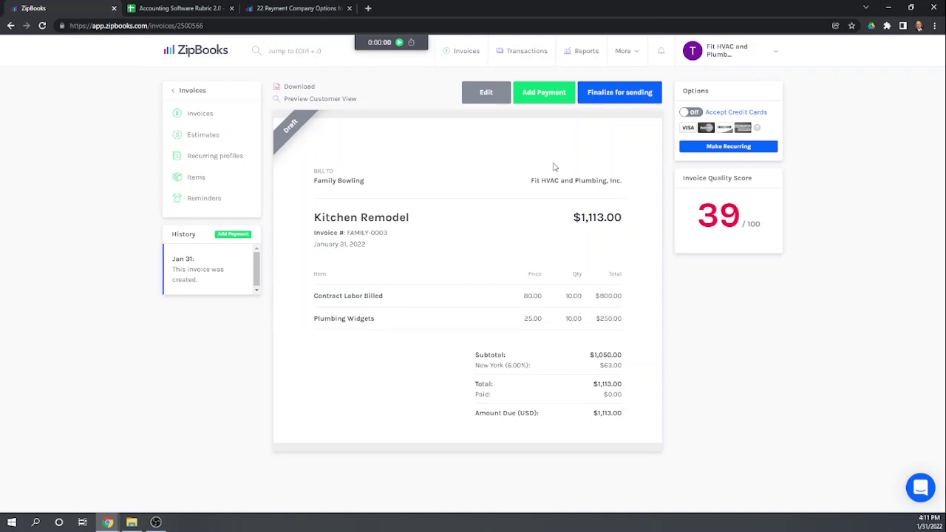
click(545, 93)
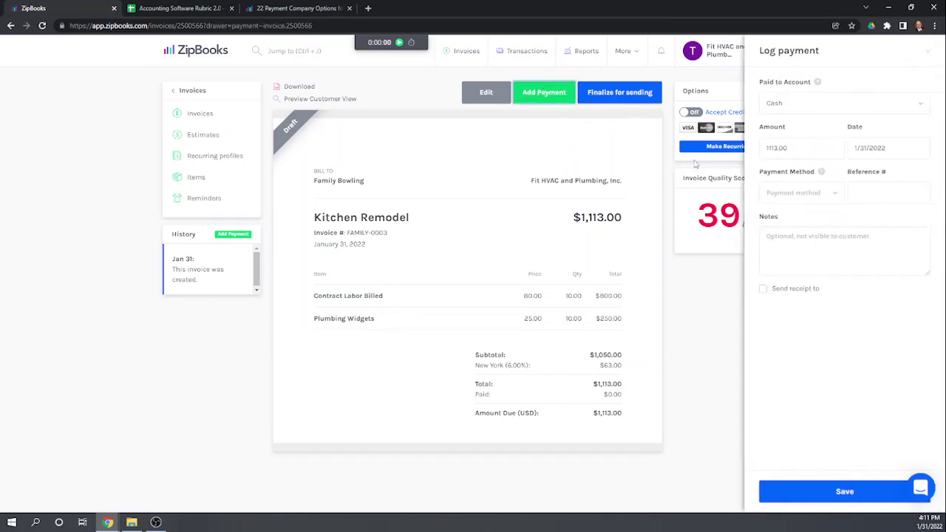
click(919, 104)
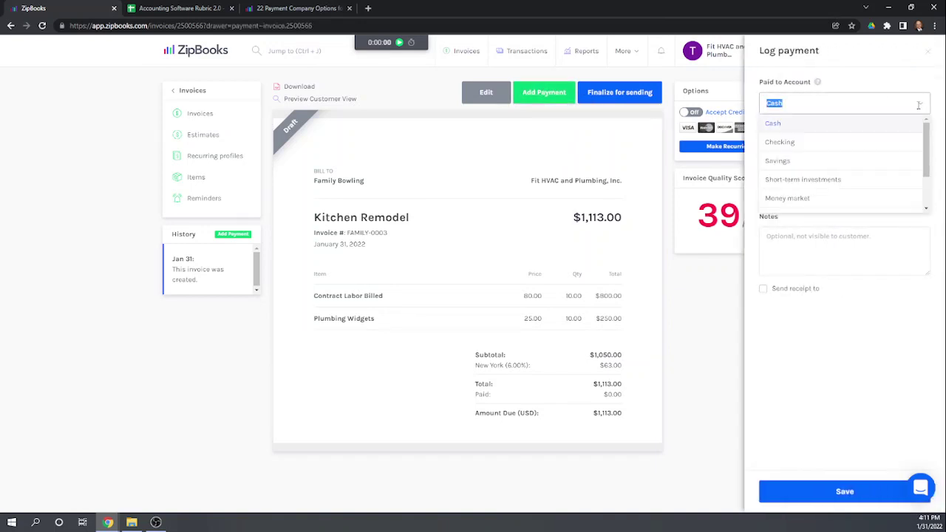
click(781, 142)
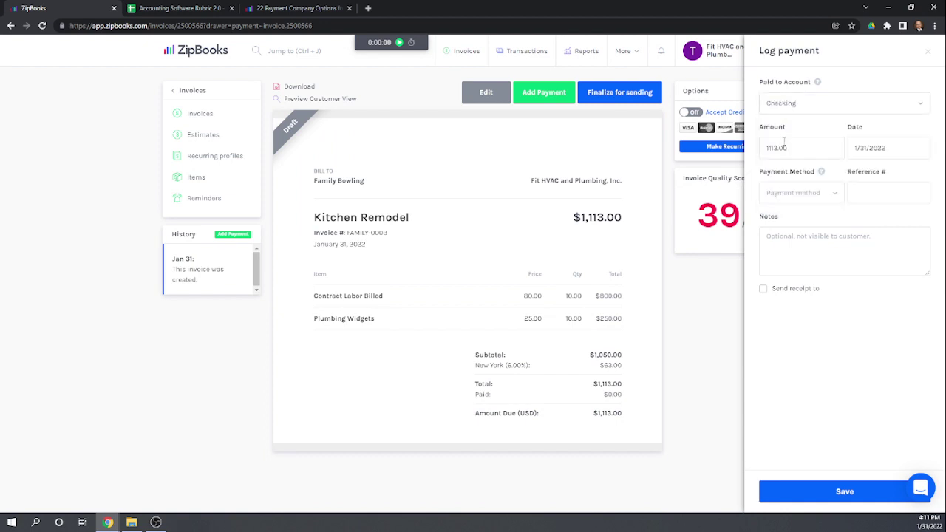
click(798, 191)
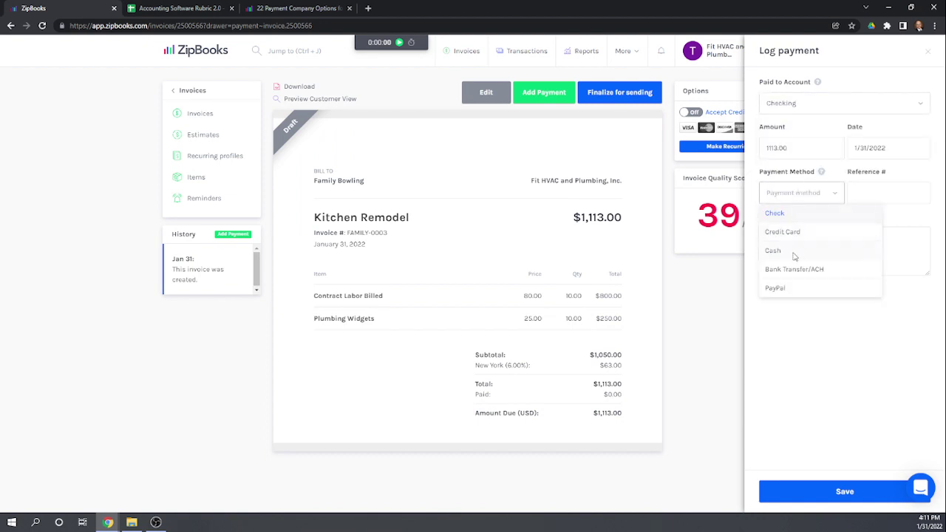
click(776, 214)
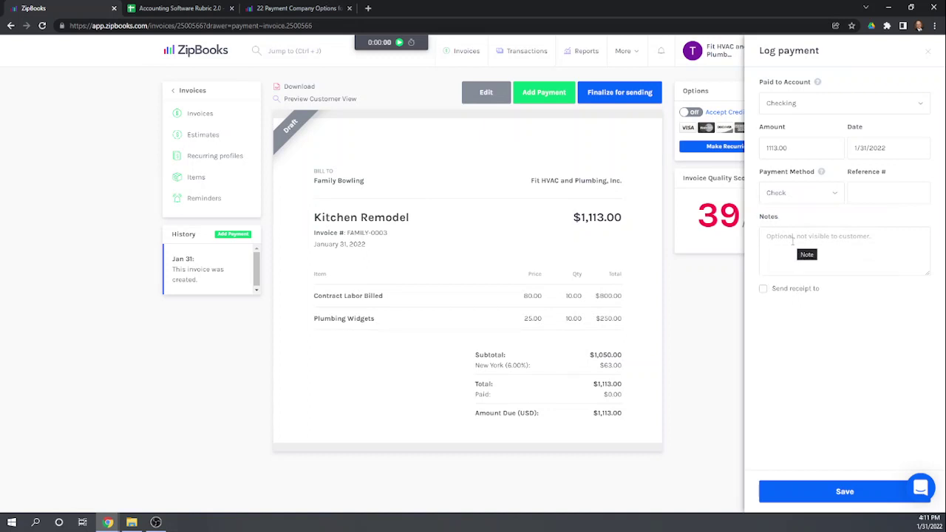
click(792, 241)
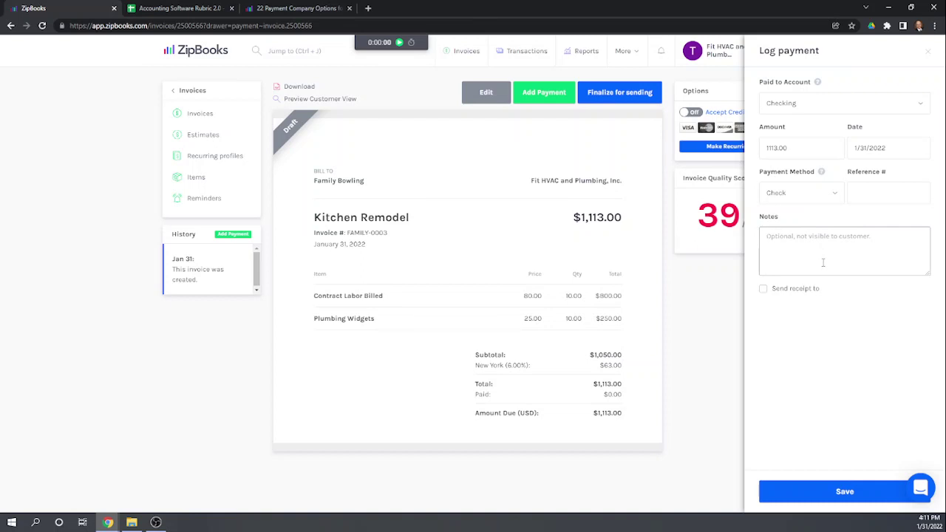
text(k)
key(BackSpace)
click(928, 53)
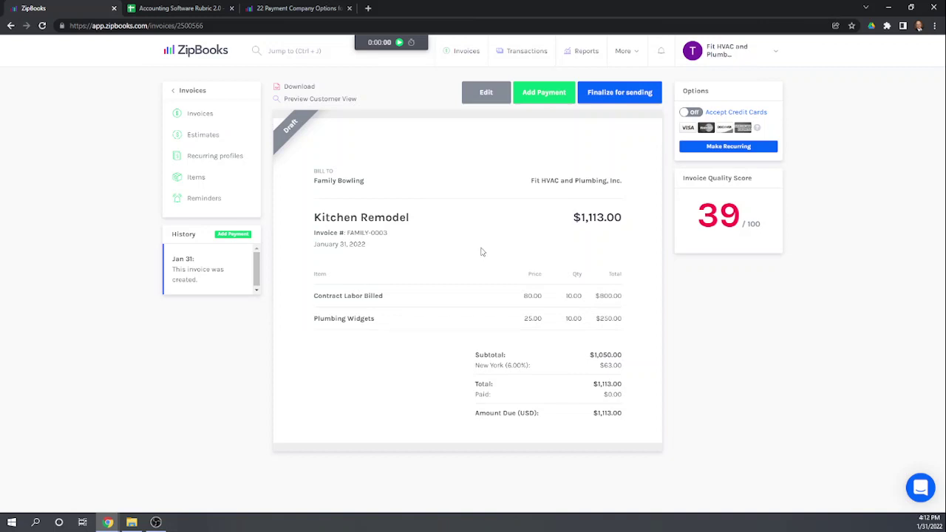
- Switch to the Accounting Software Rubric 2.0 spreadsheet and score ZipBooks Sophisticated 1 for creating an estimate and 0 for assigning it to a project
click(176, 8)
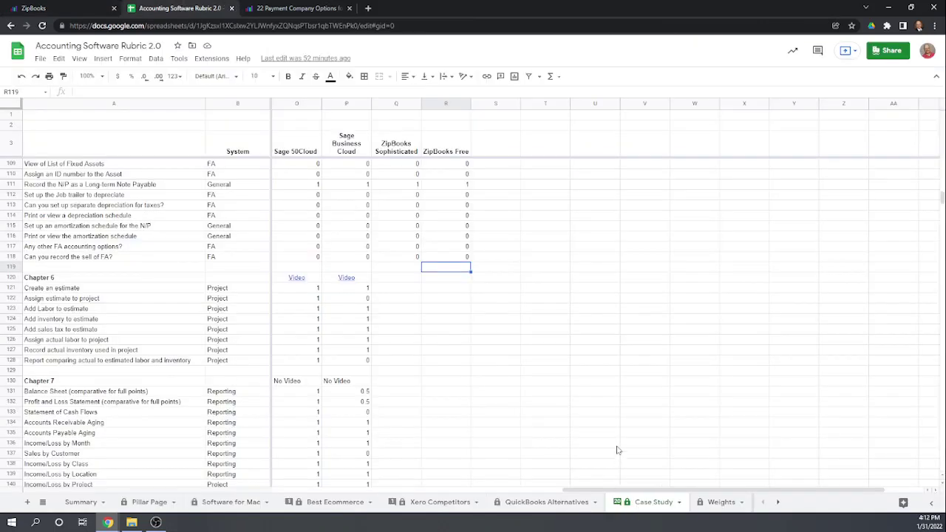
click(394, 292)
text(1)
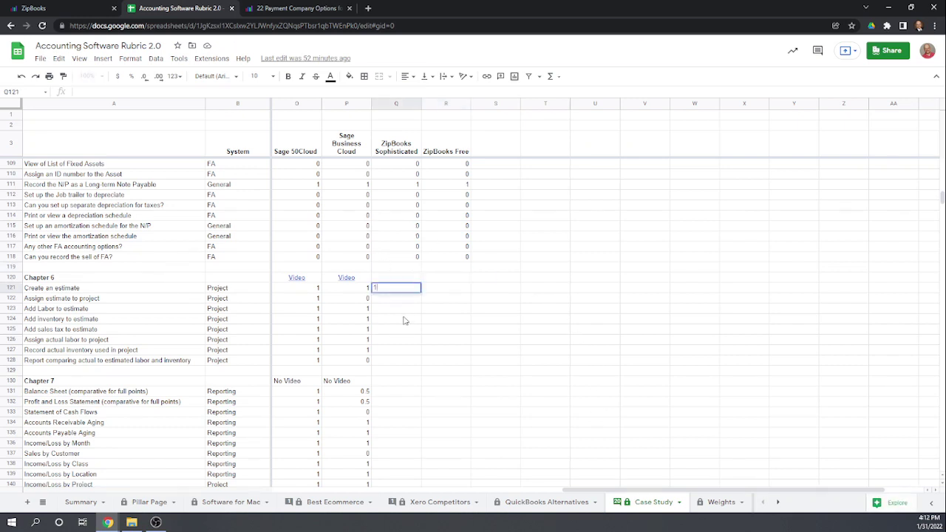
key(Return)
text(0)
key(Return)
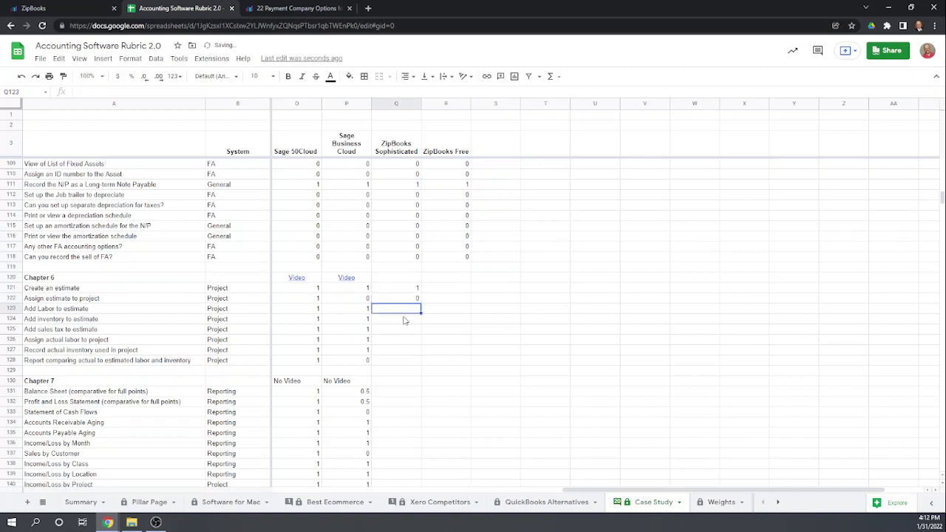
- Score ZipBooks Sophisticated 1 each for adding labor, inventory and sales tax to an estimate in Chapter 6
text(1)
key(Return)
text(1)
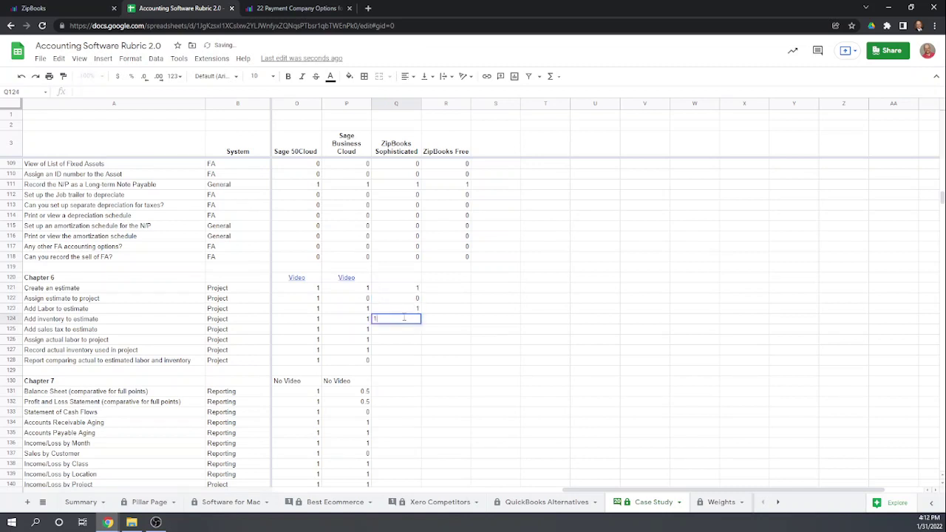
key(Return)
text(1)
key(Return)
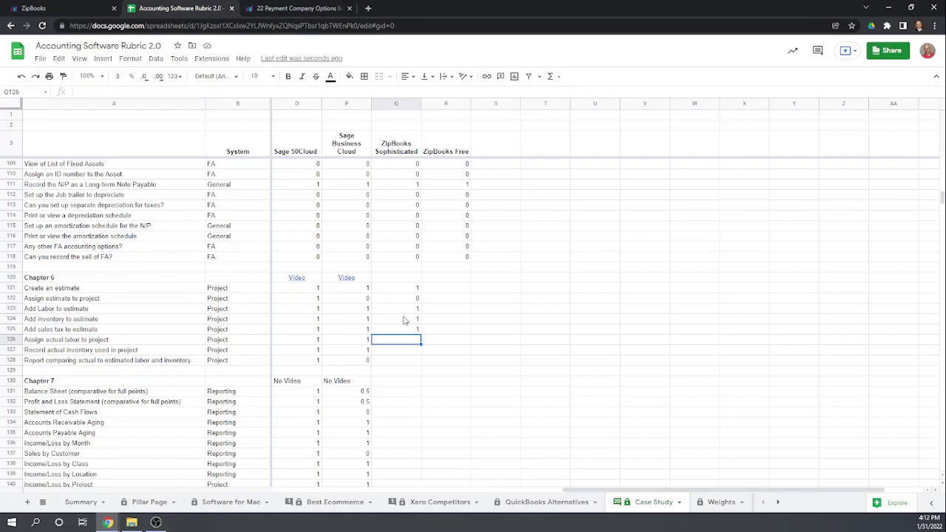
- Score ZipBooks Sophisticated 1 for assigning actual labor, 0 for recording actual inventory used, and 0 for the actual-to-estimated comparison report
text(1)
key(Return)
text(0)
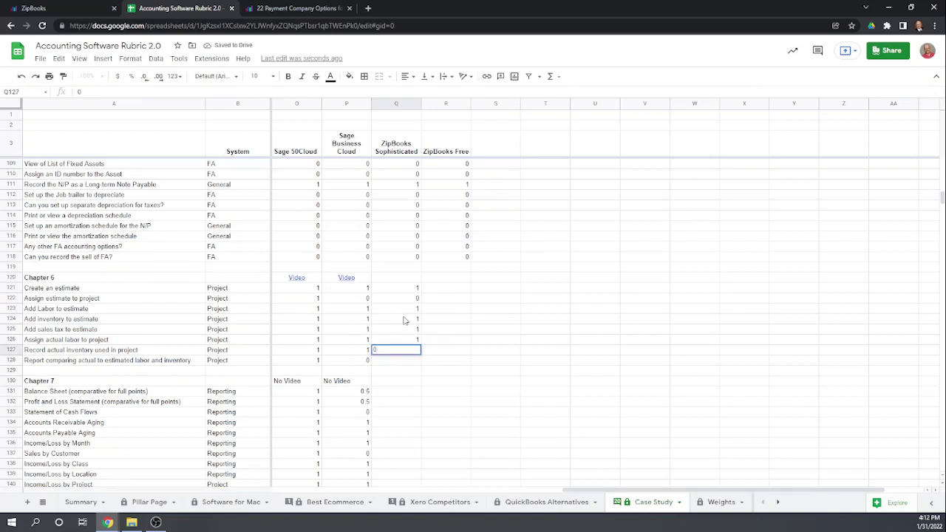
key(Return)
text(0)
key(Return)
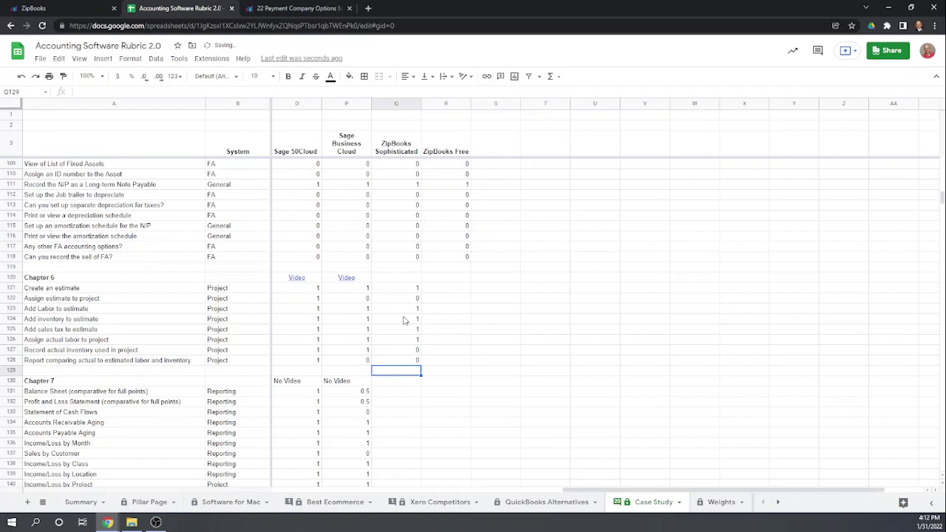